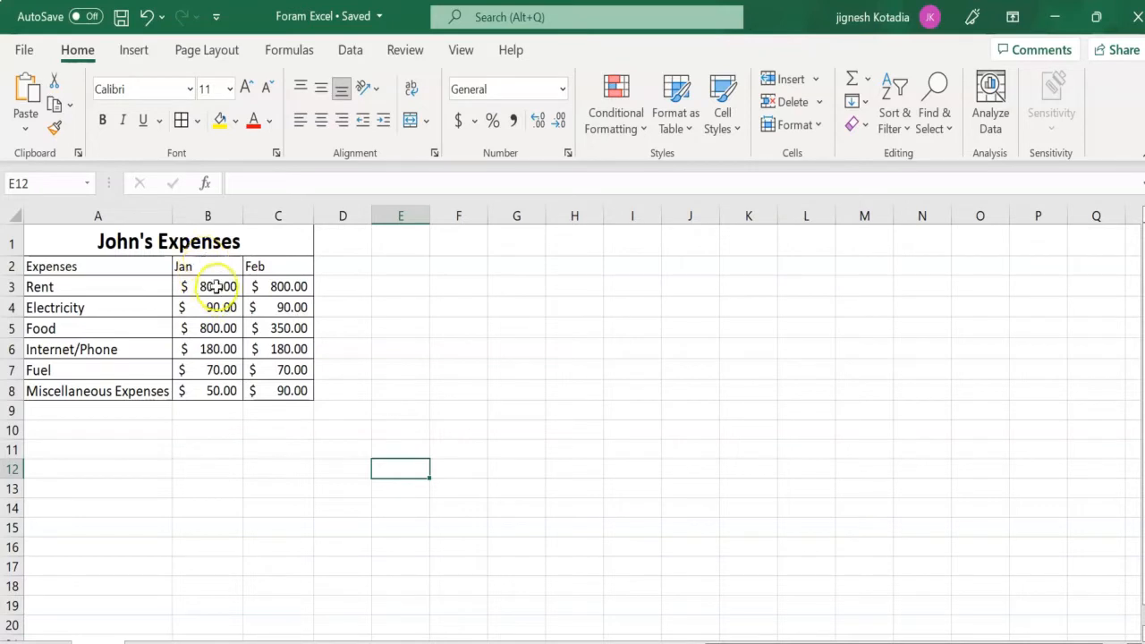
- Delete the entire Jan column (column B) from the expenses table
click(207, 268)
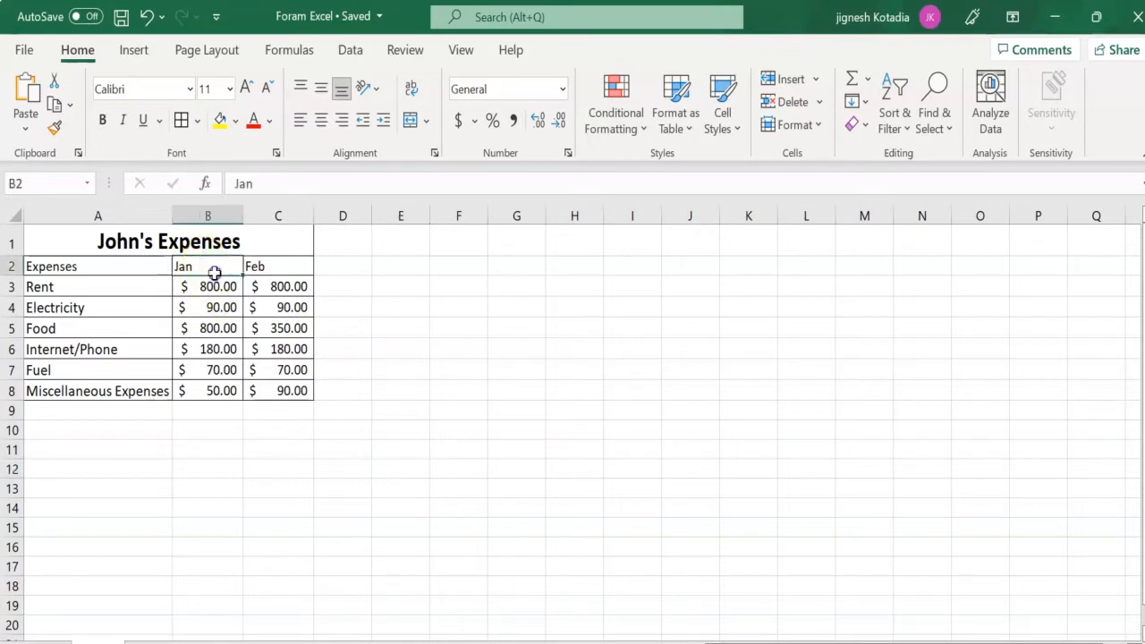
click(228, 217)
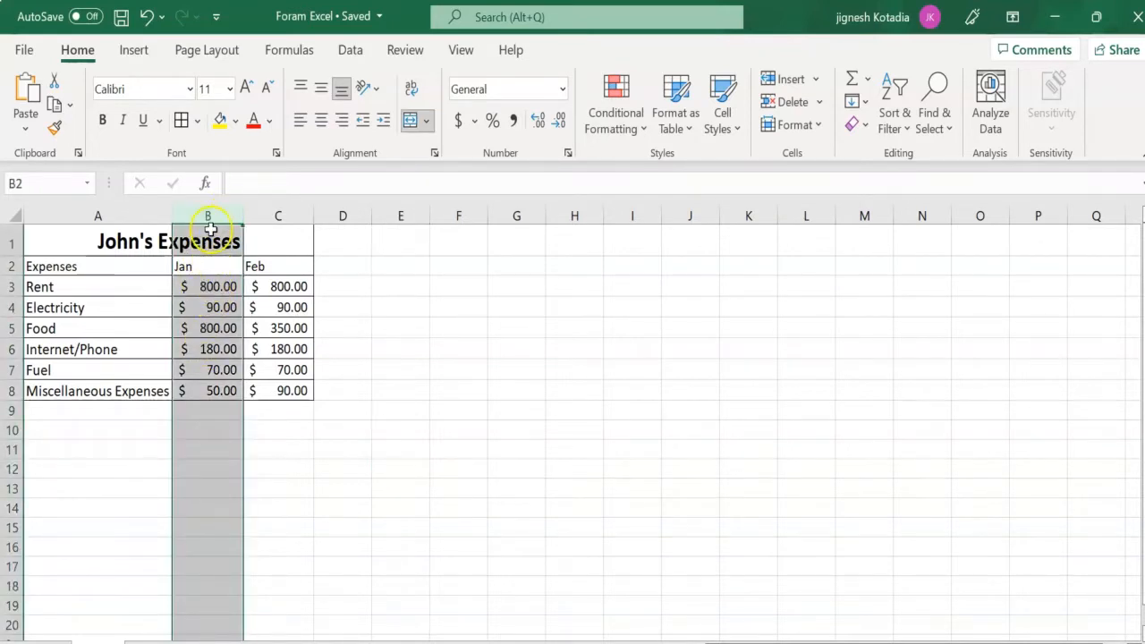
click(349, 523)
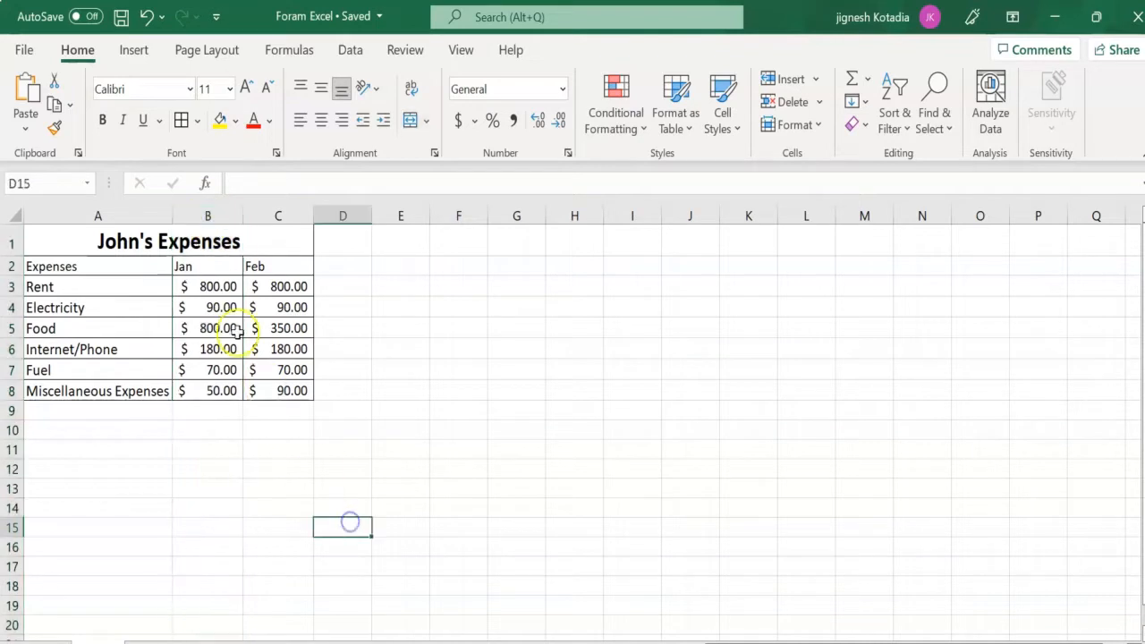
click(205, 213)
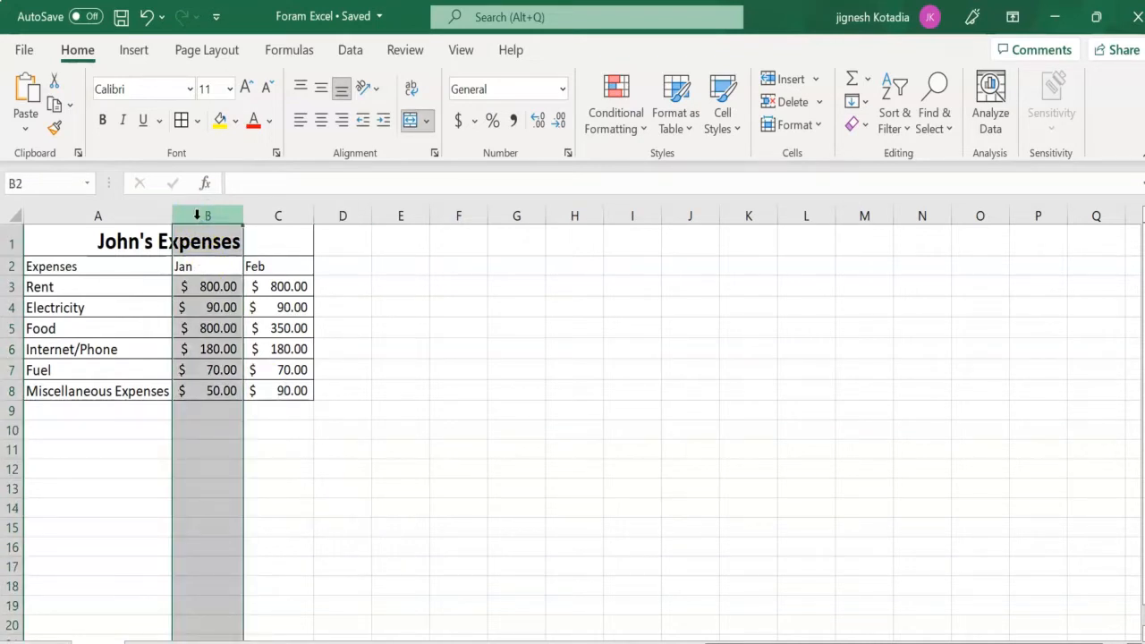
drag(387, 509, 382, 492)
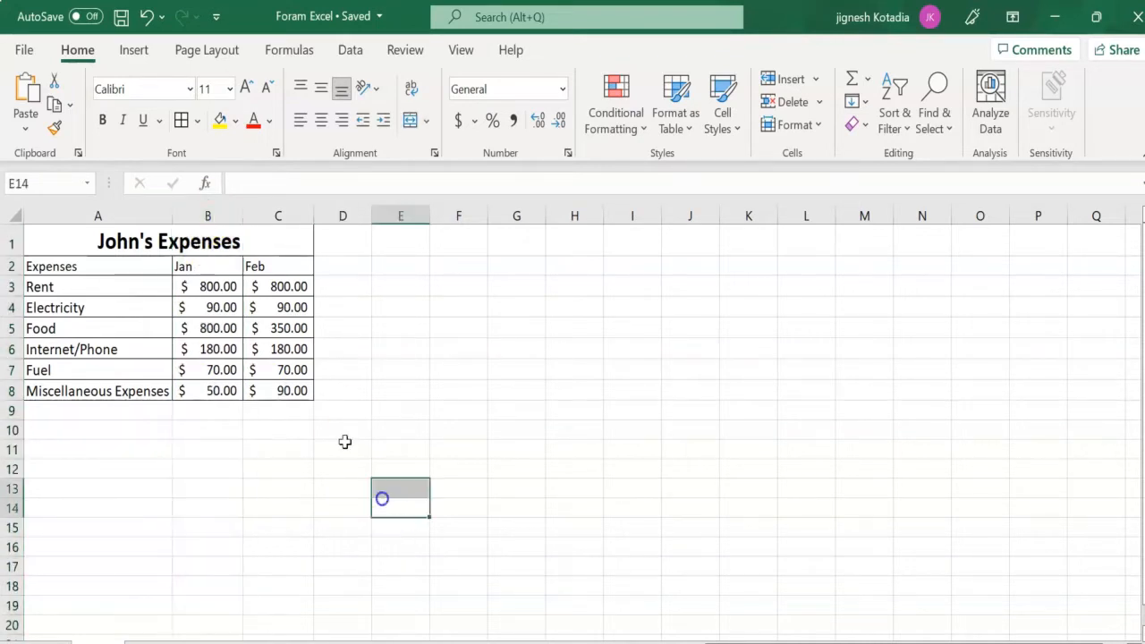
click(212, 211)
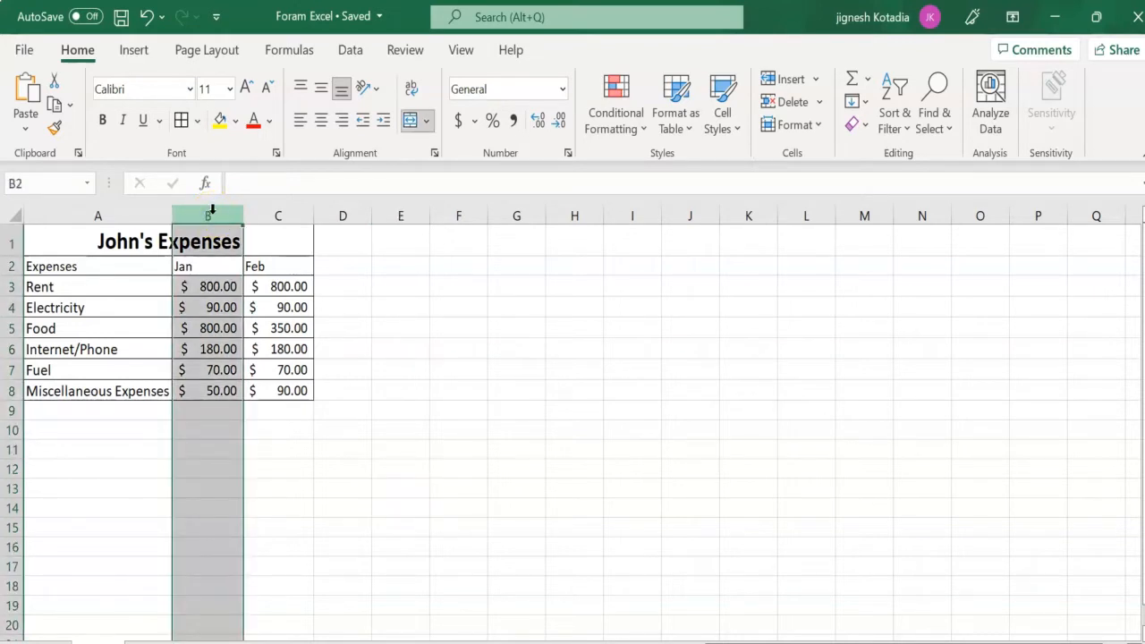
right_click(212, 213)
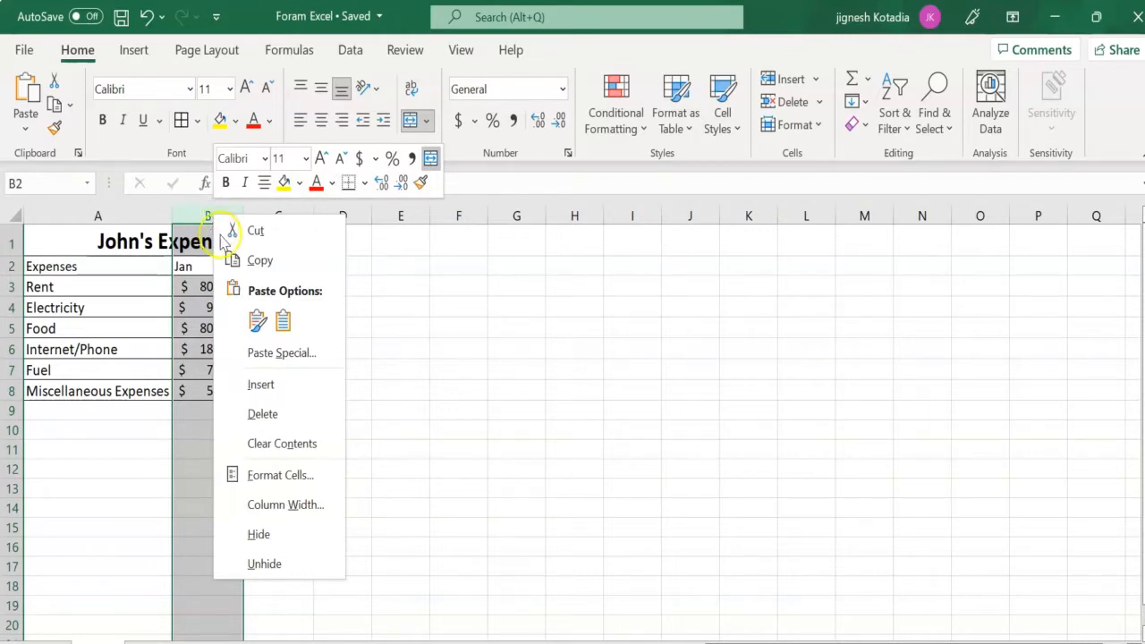
click(264, 415)
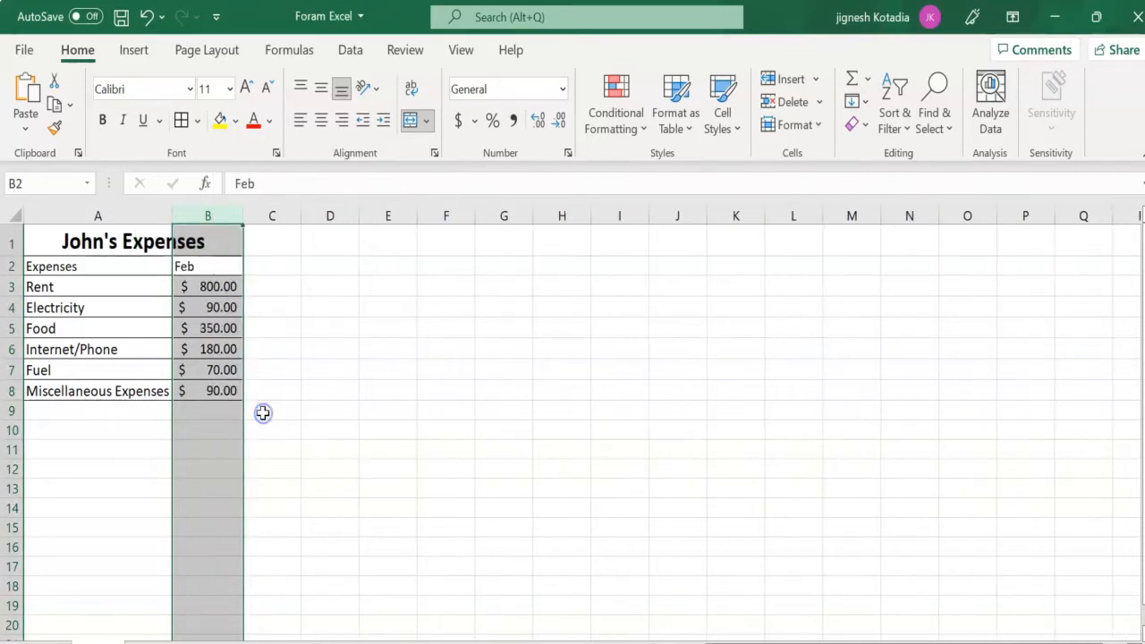
click(344, 430)
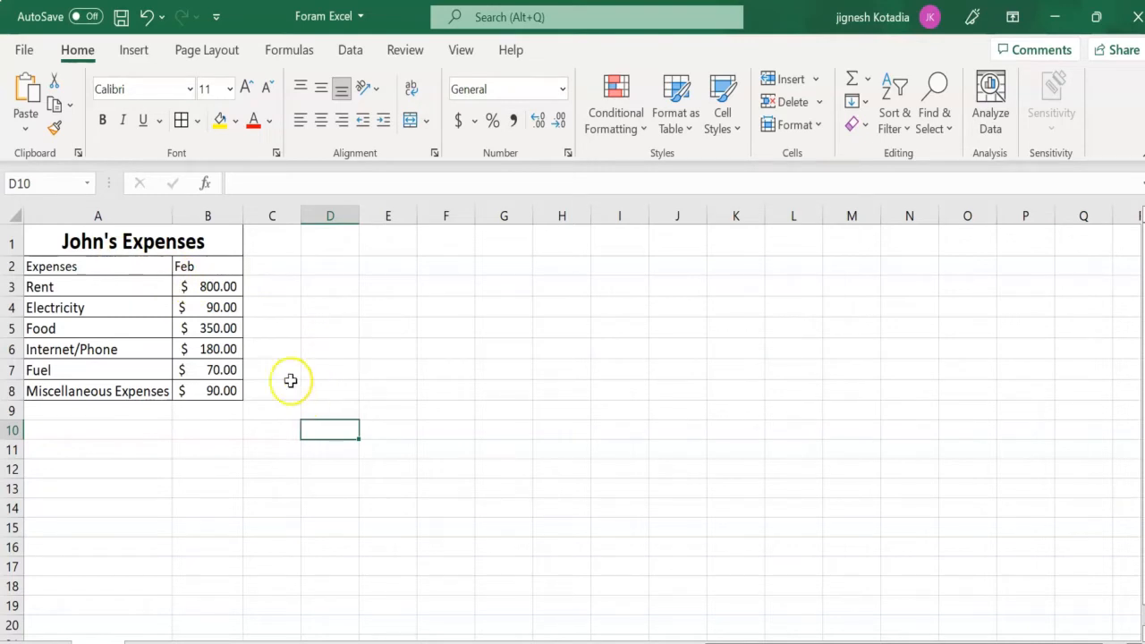
- Undo the deletion of the Jan column
click(148, 18)
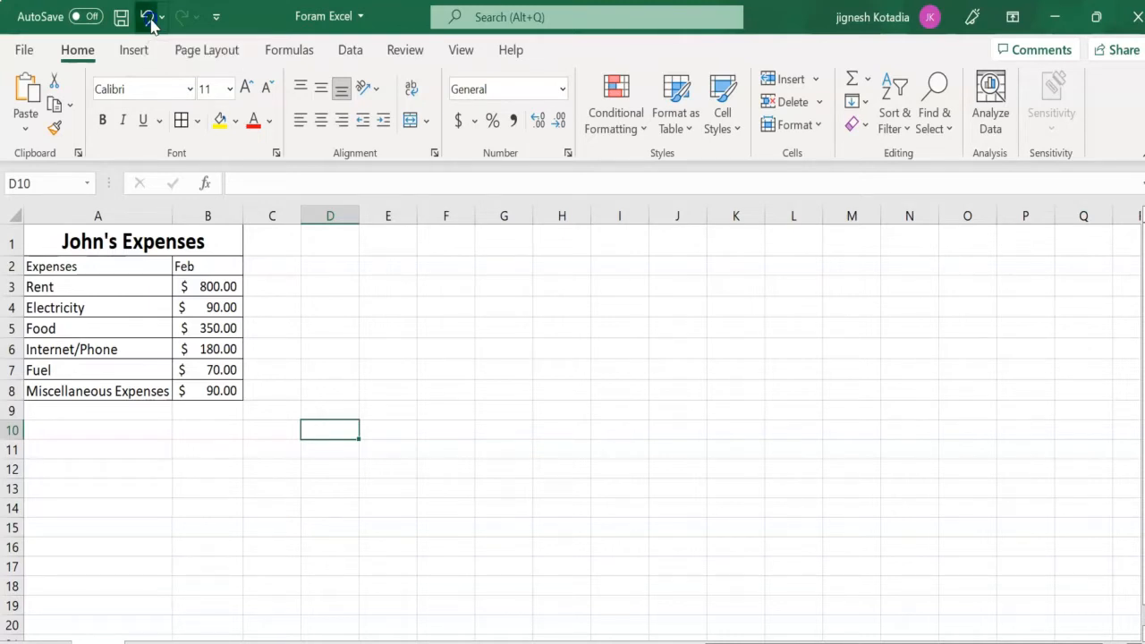
click(341, 546)
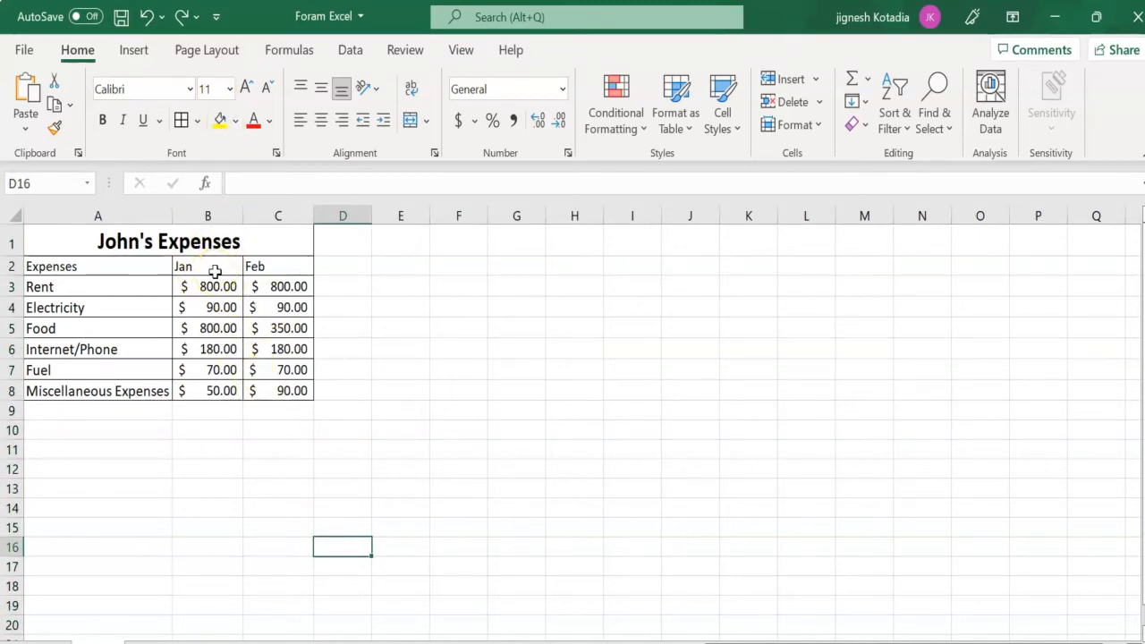
- Delete the Jan column (column B) once more and undo that deletion
click(212, 216)
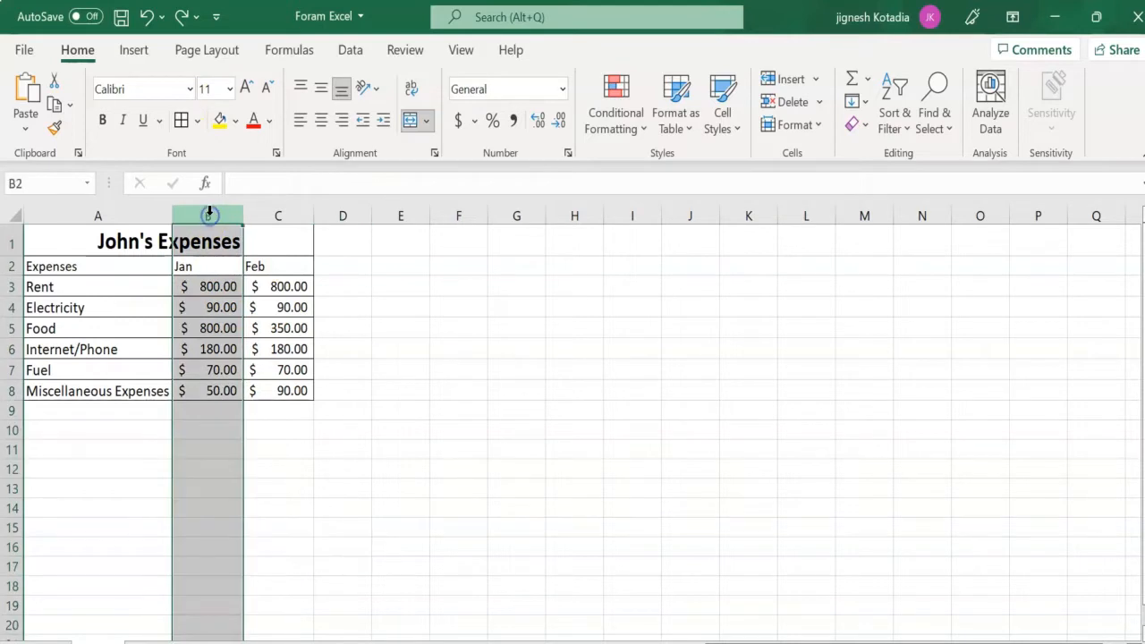
right_click(212, 216)
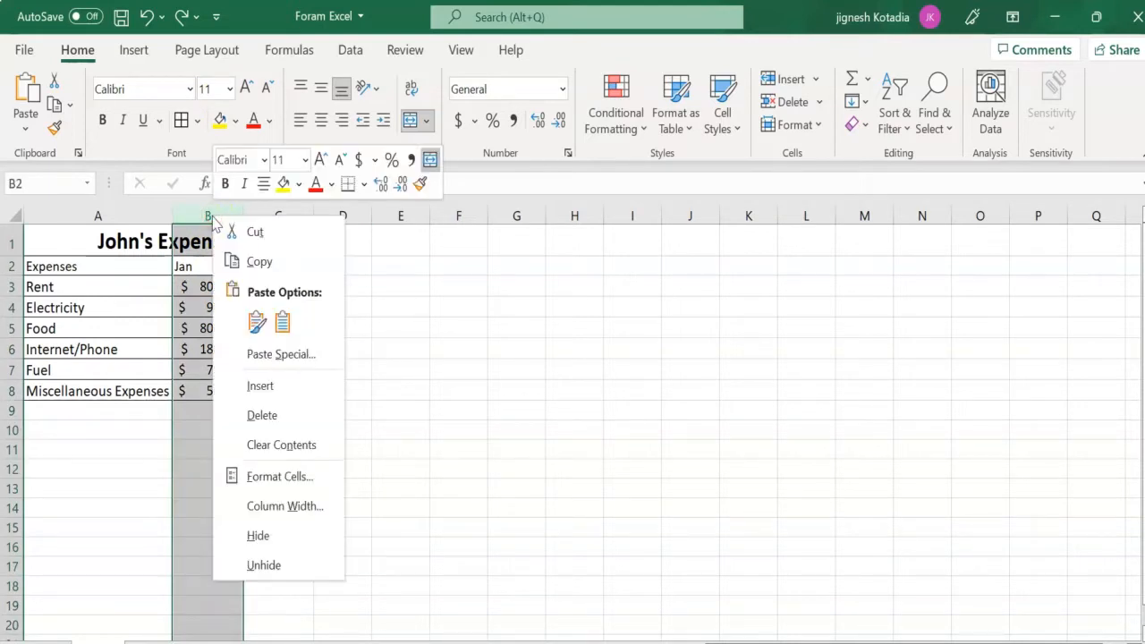
click(271, 413)
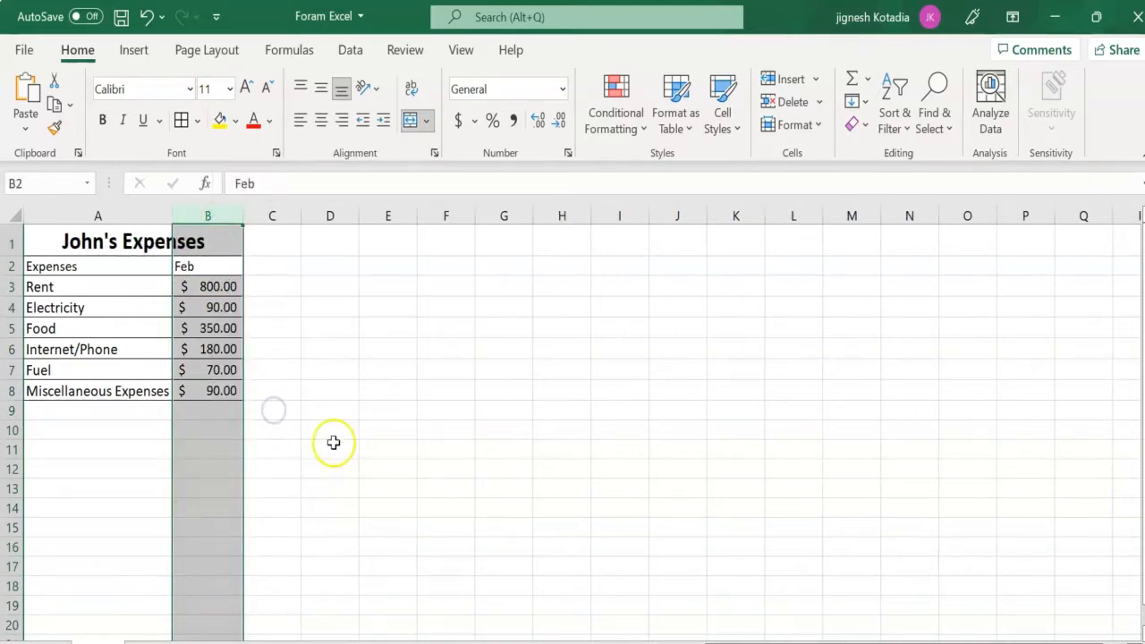
click(148, 20)
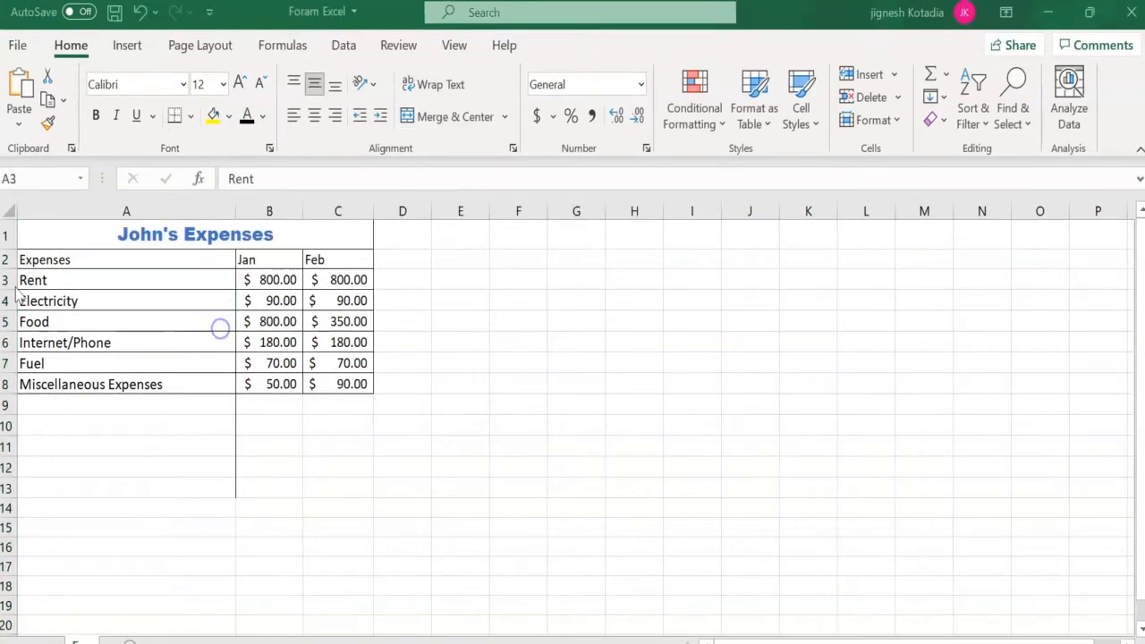
click(5, 280)
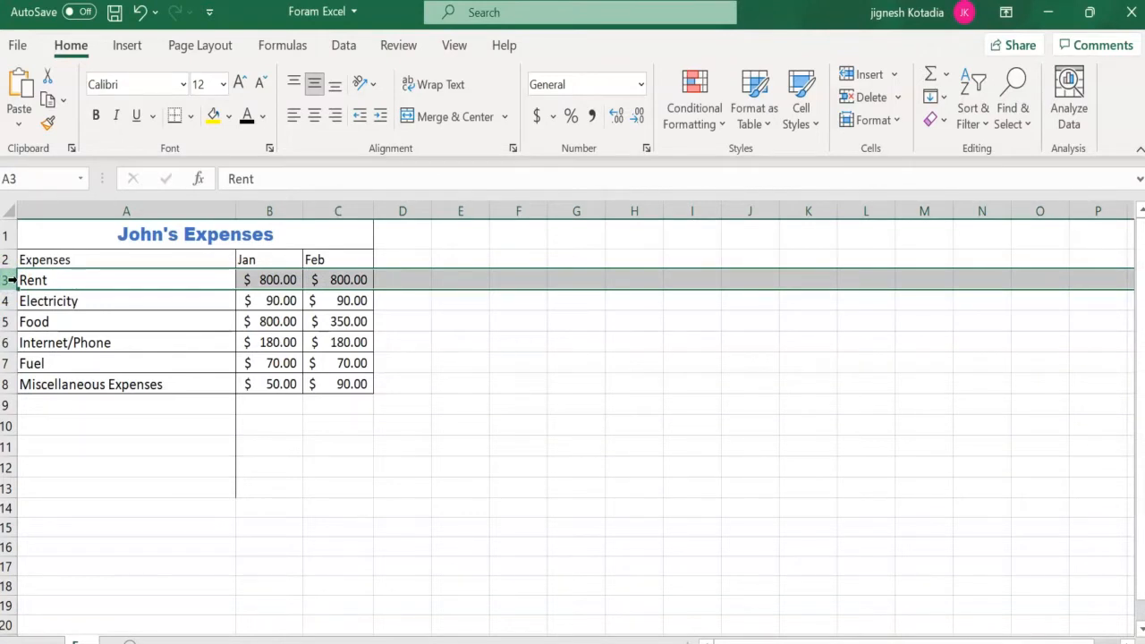
click(12, 280)
click(11, 280)
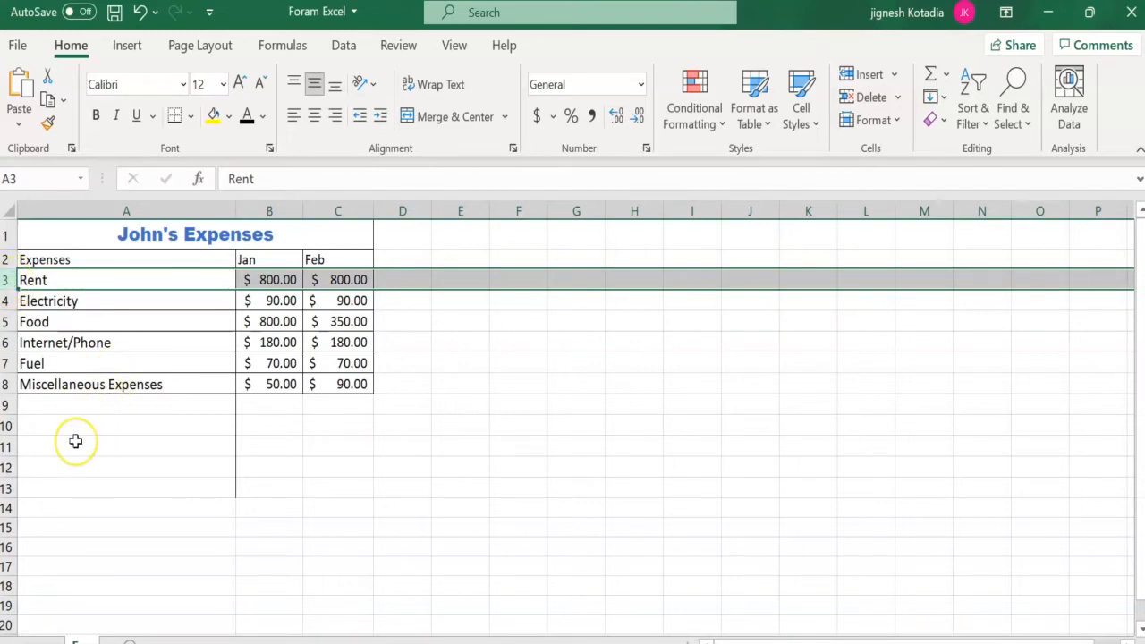
click(46, 539)
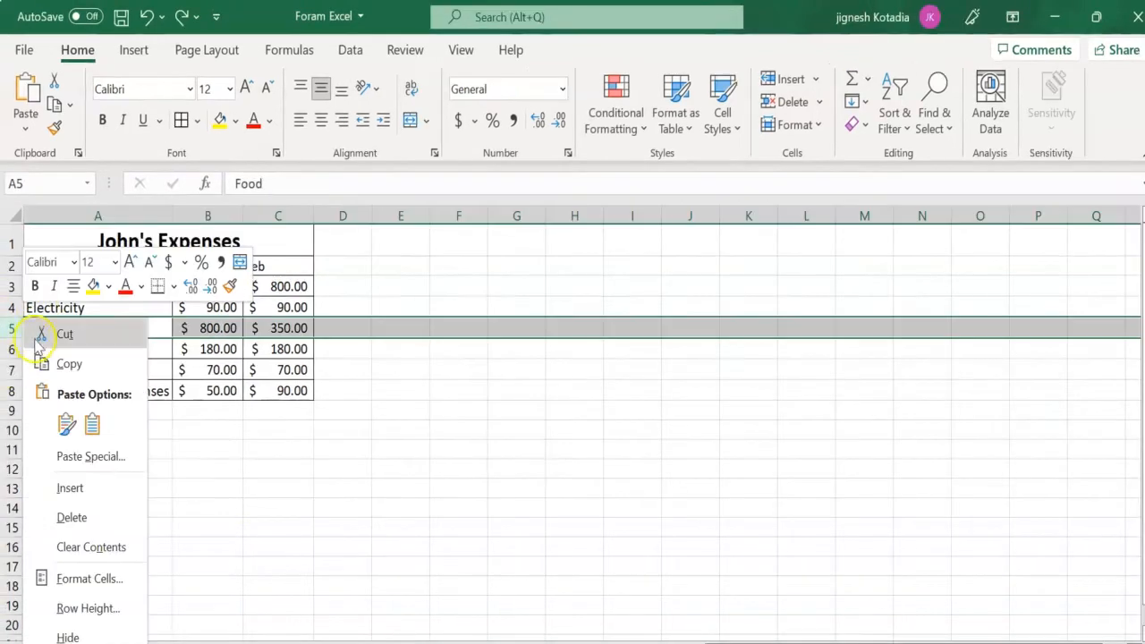
- Insert a blank row above the Food row in the expenses table
click(69, 332)
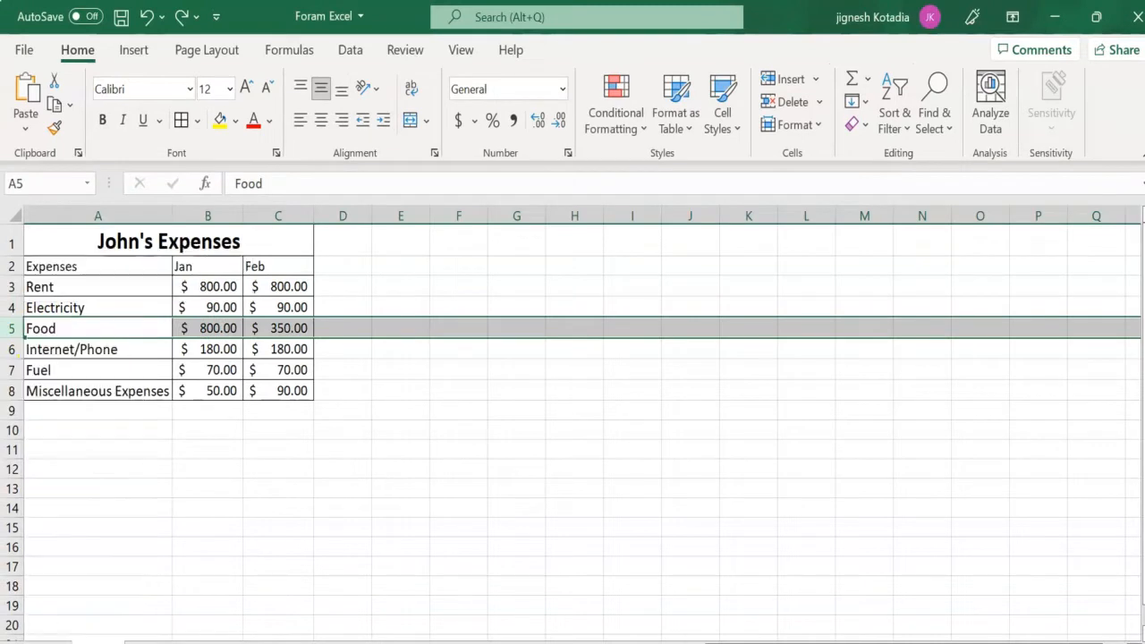
right_click(11, 328)
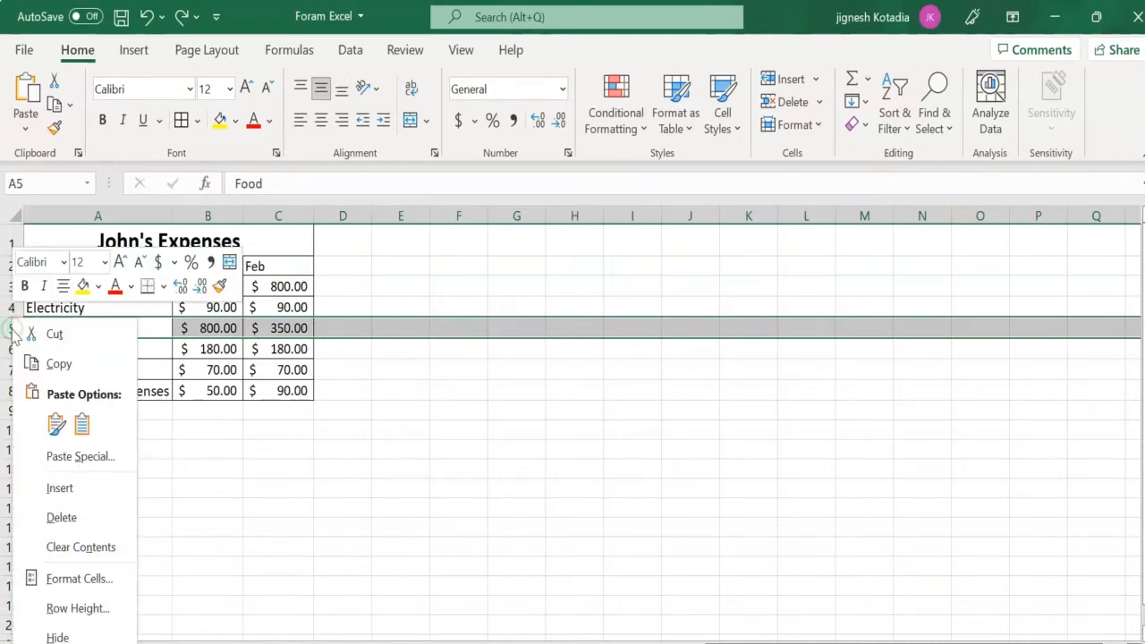
click(107, 497)
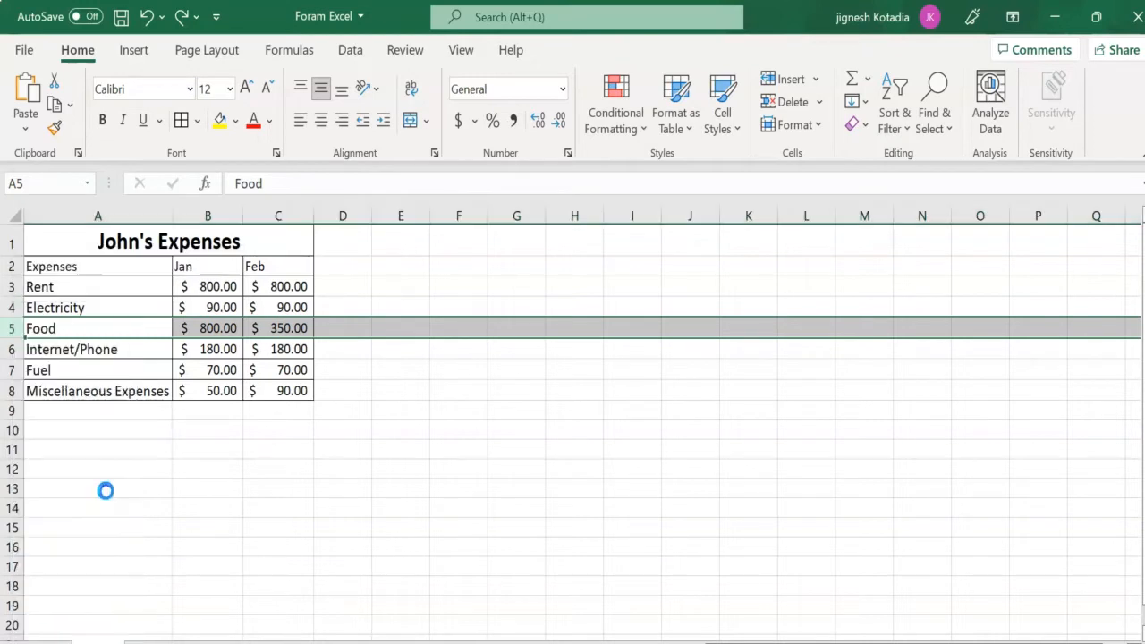
- Enter "any exp" as the expense name in cell A5, leaving its Jan and Feb cells empty
click(59, 328)
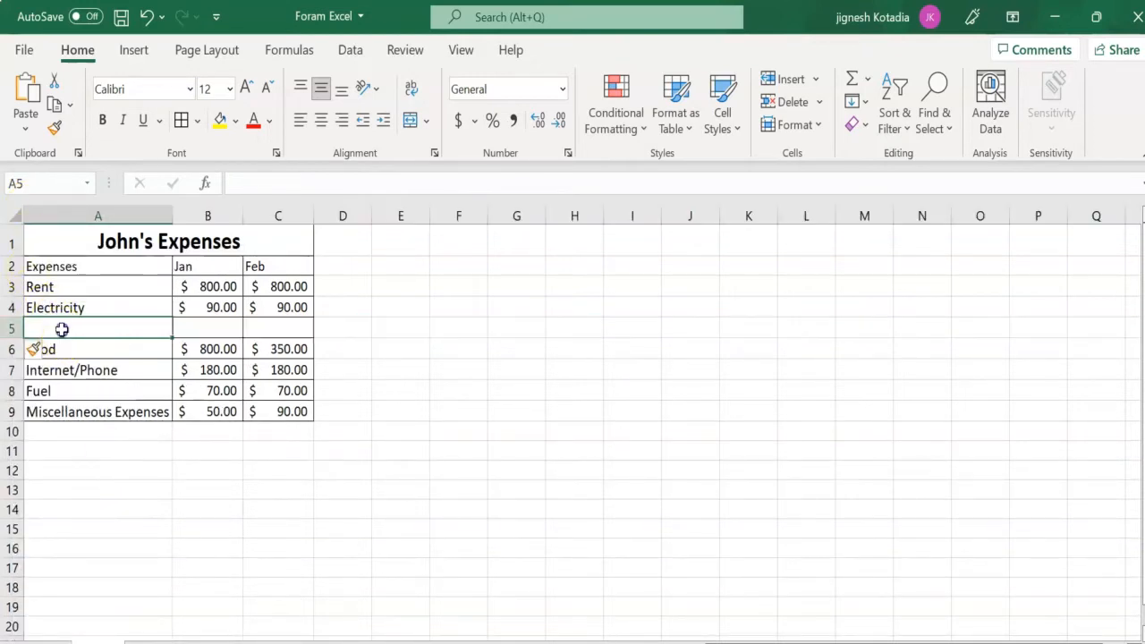
text(any exp)
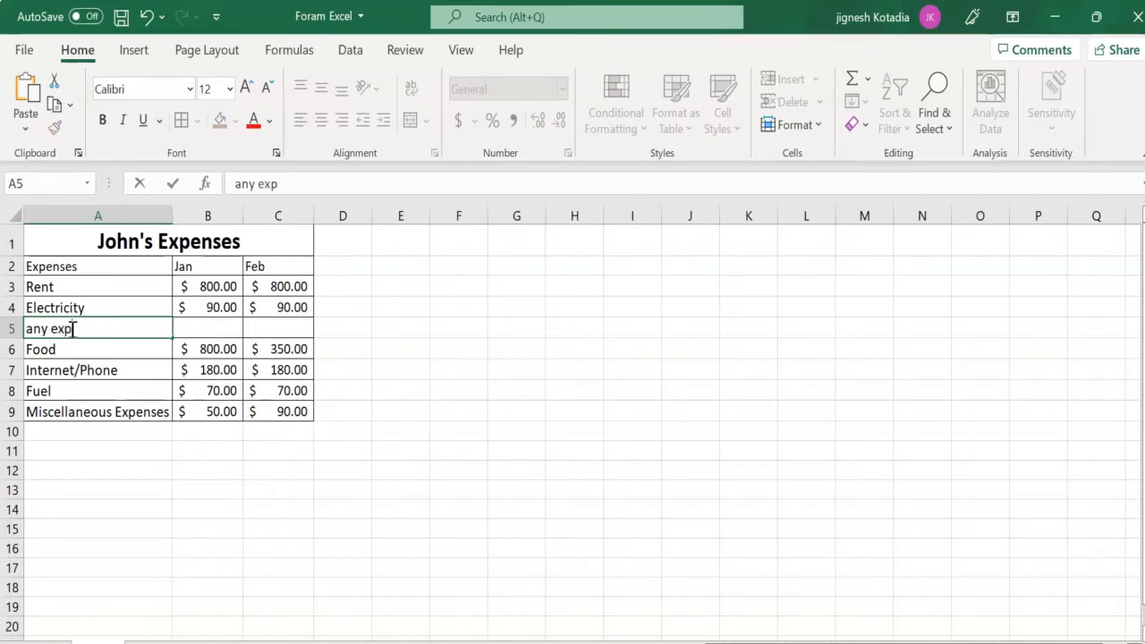
click(212, 344)
click(215, 326)
click(285, 325)
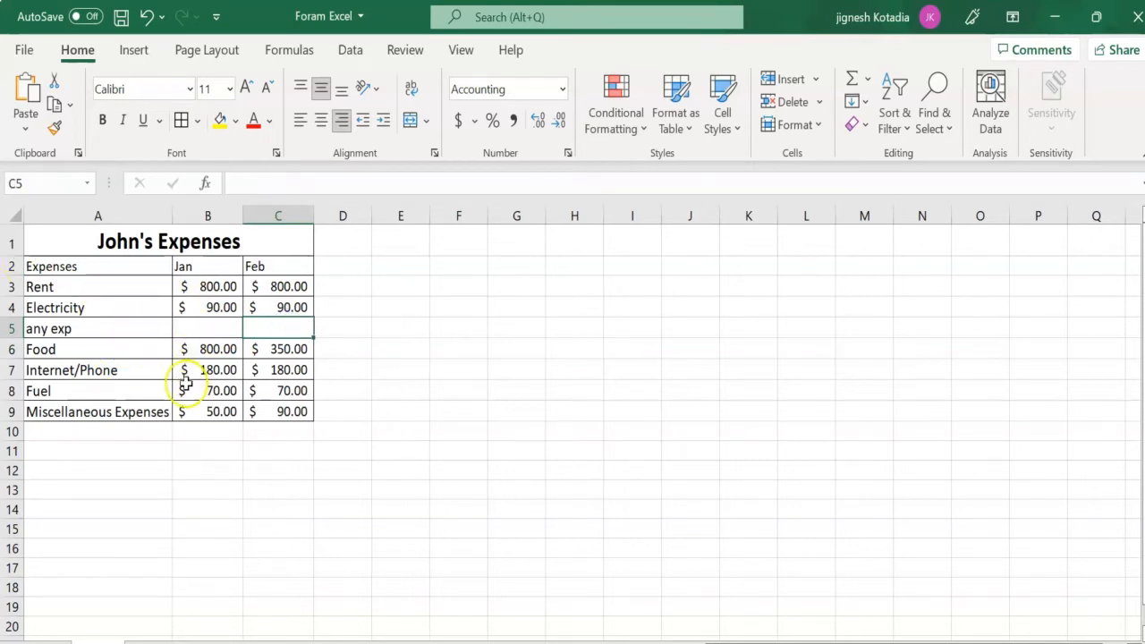
- Delete the entire "any exp" row (row 5) from the expenses table
click(87, 329)
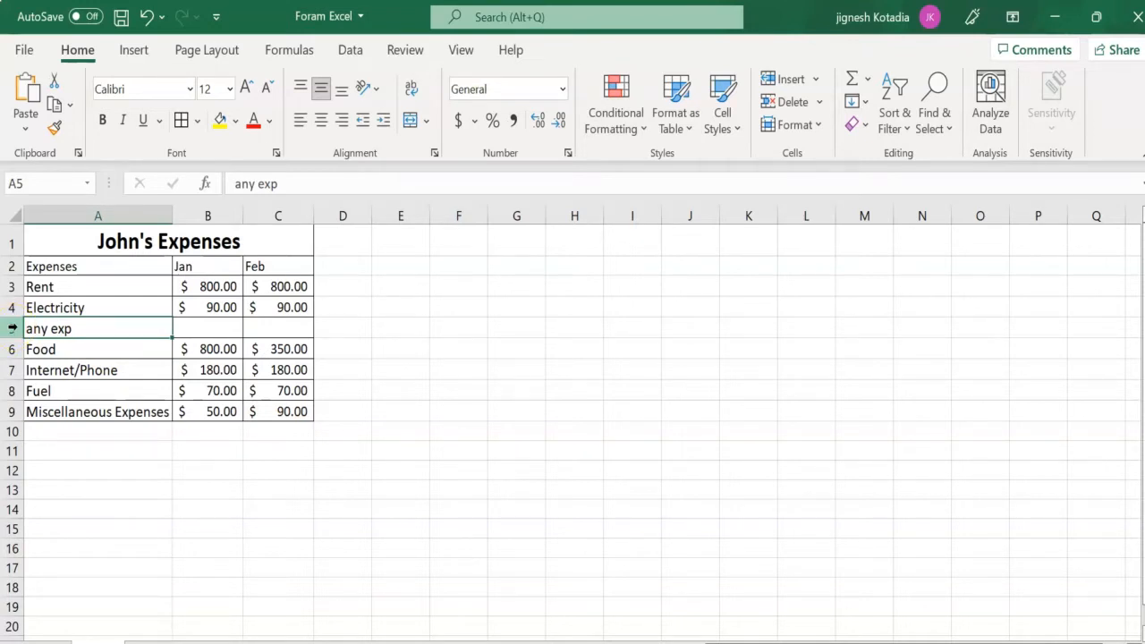
click(89, 435)
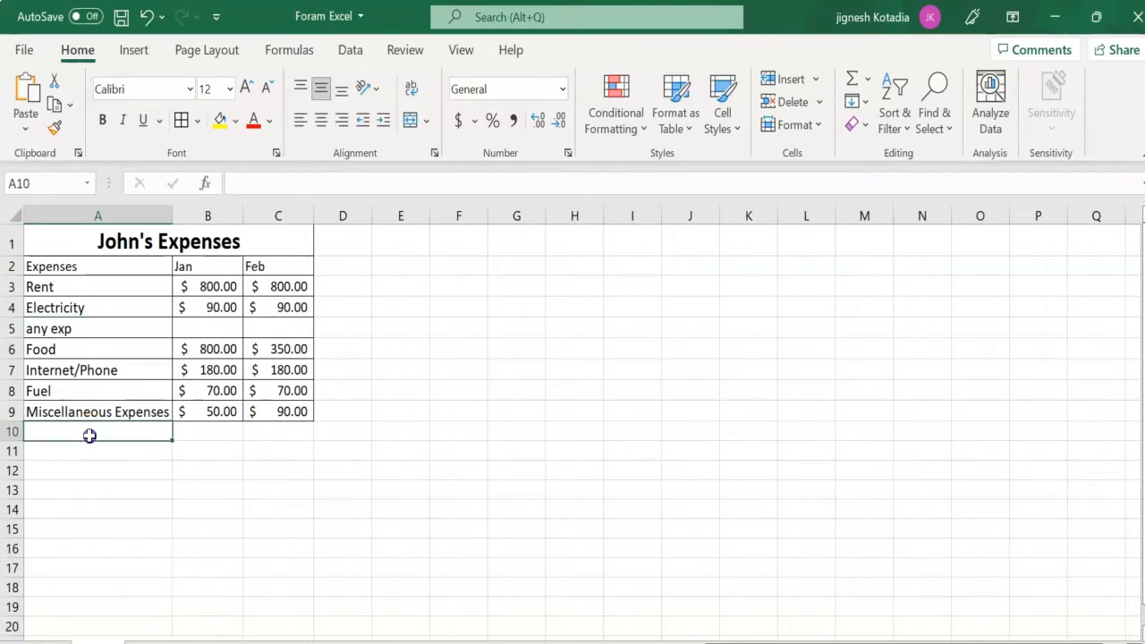
click(14, 328)
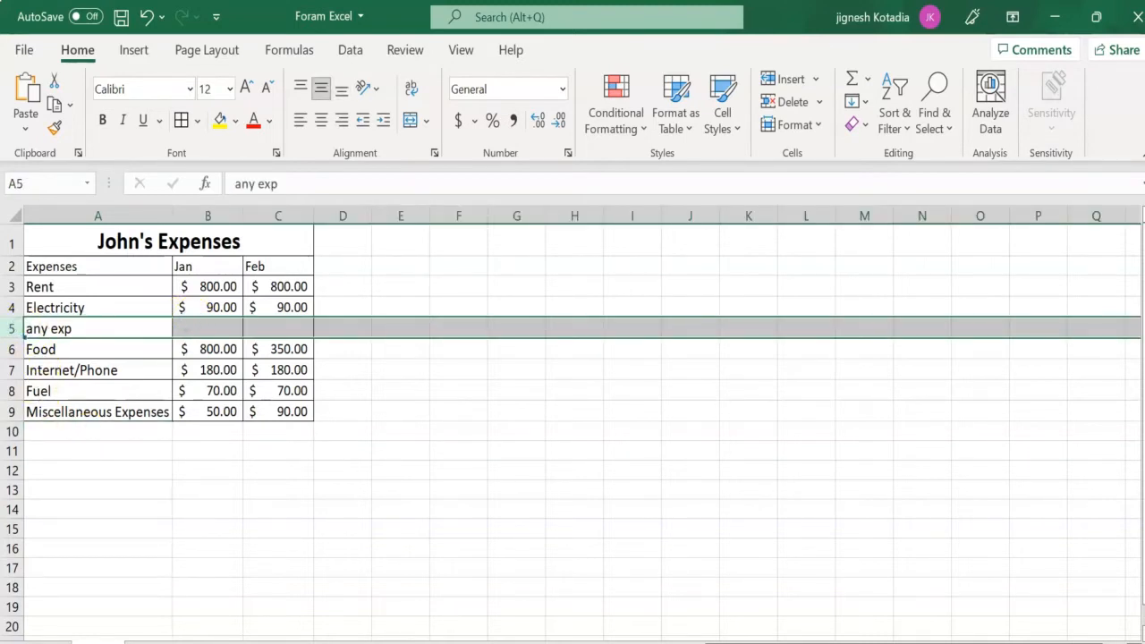
click(290, 470)
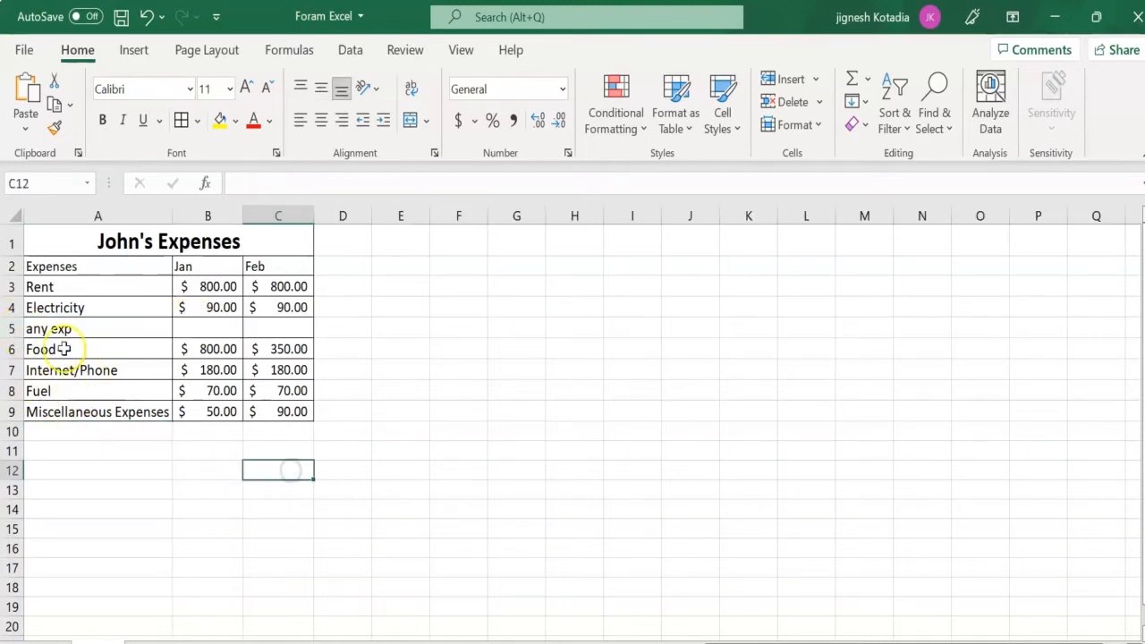
click(12, 329)
right_click(12, 329)
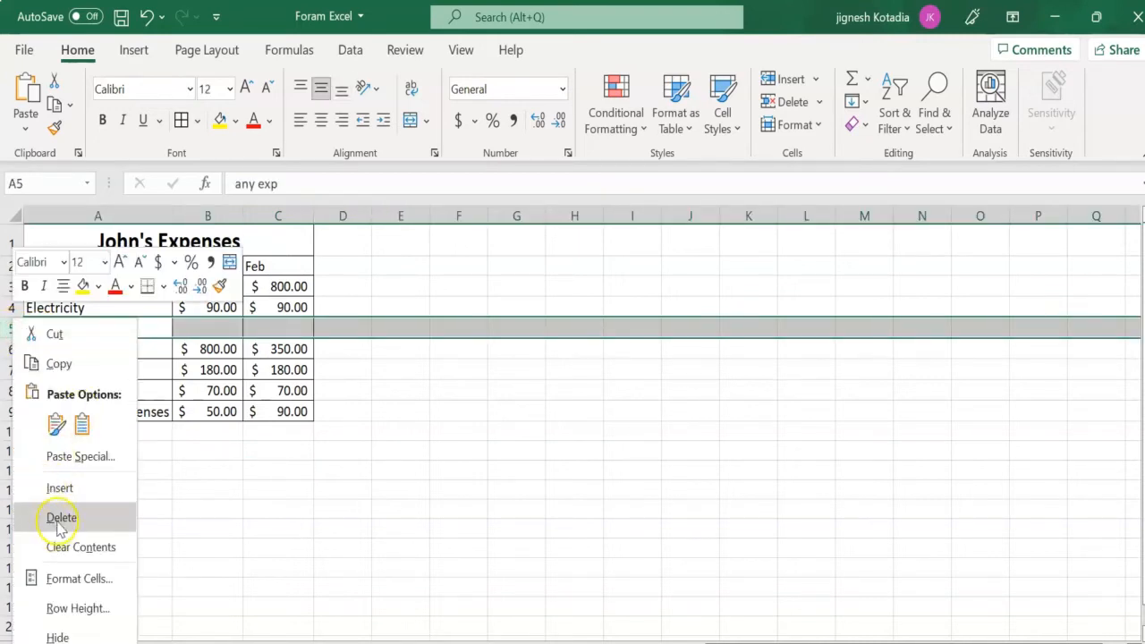
click(58, 524)
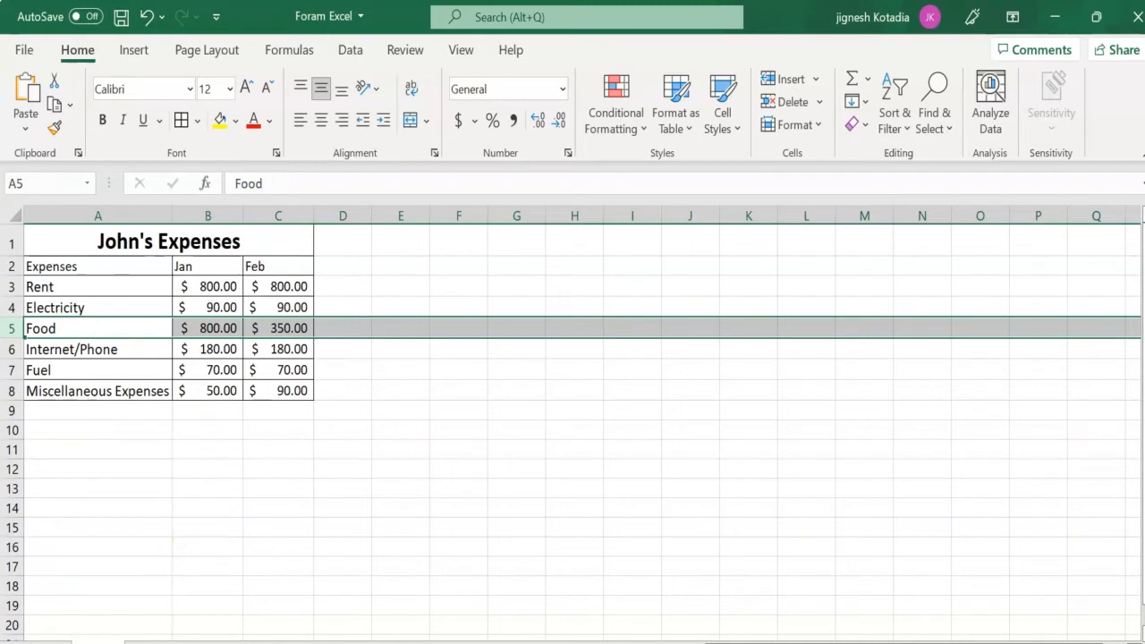
click(401, 508)
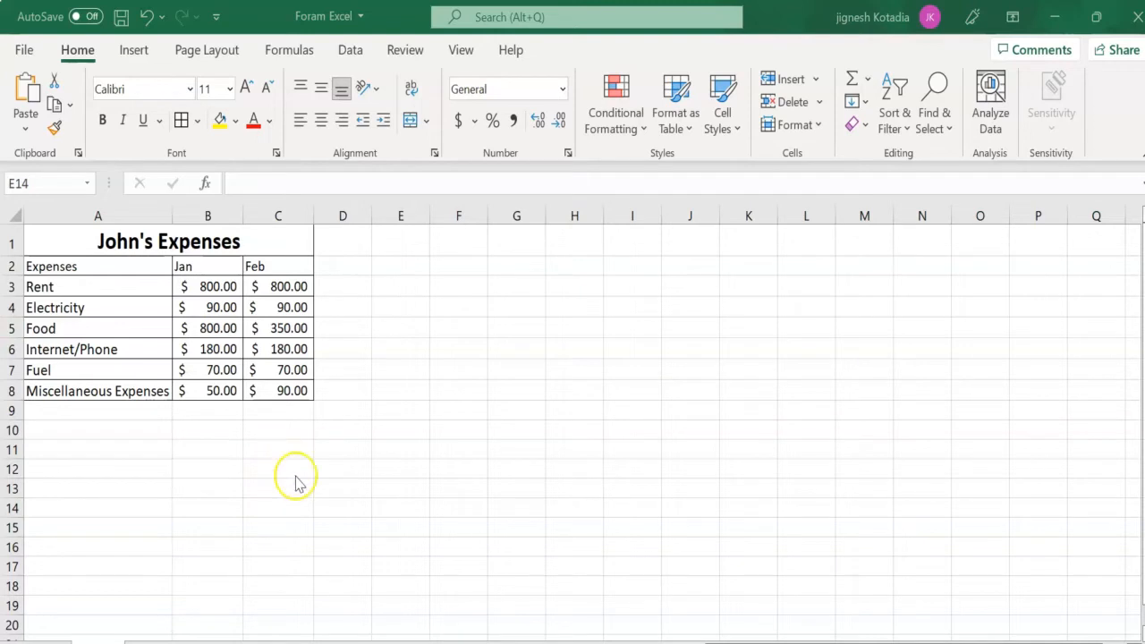
- Hide the Jan column (column B) of the expenses table
click(219, 366)
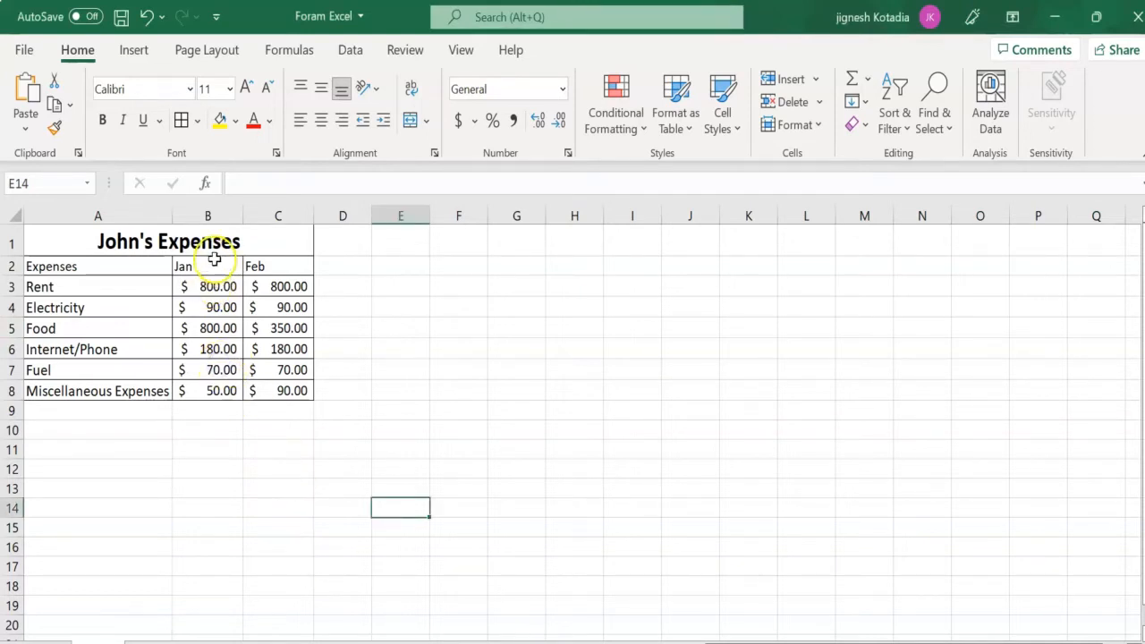
click(211, 217)
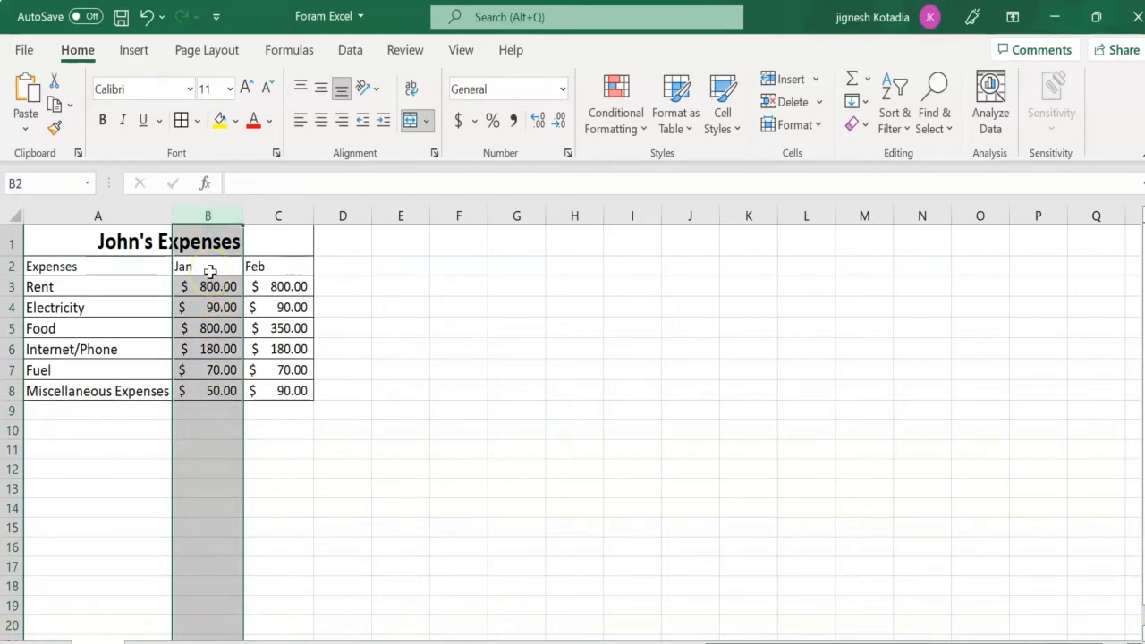
click(200, 216)
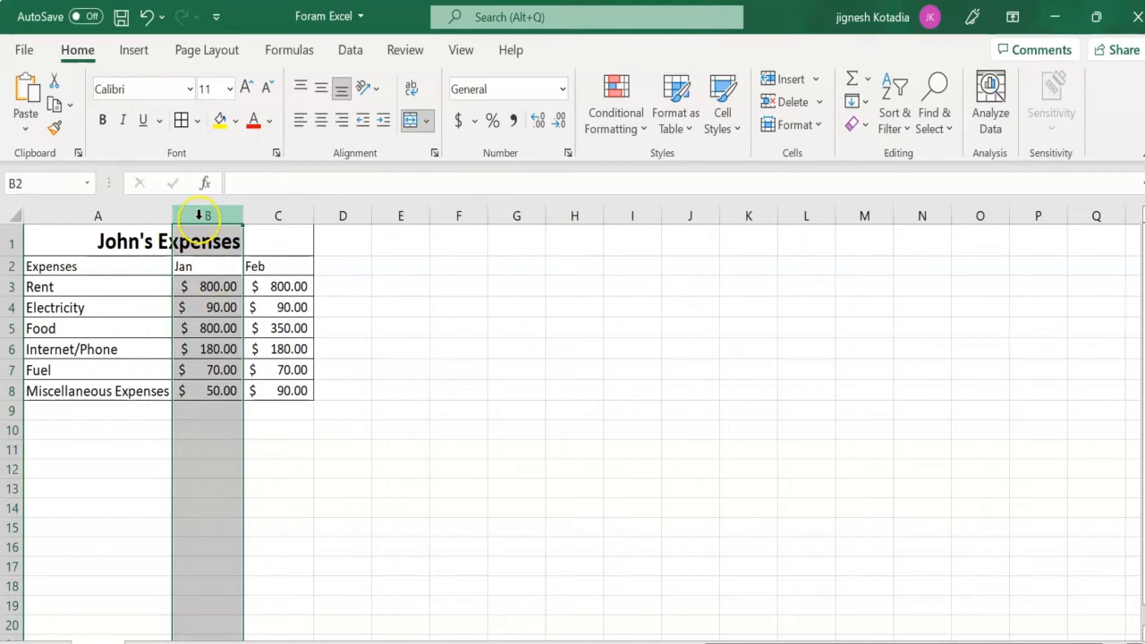
right_click(199, 215)
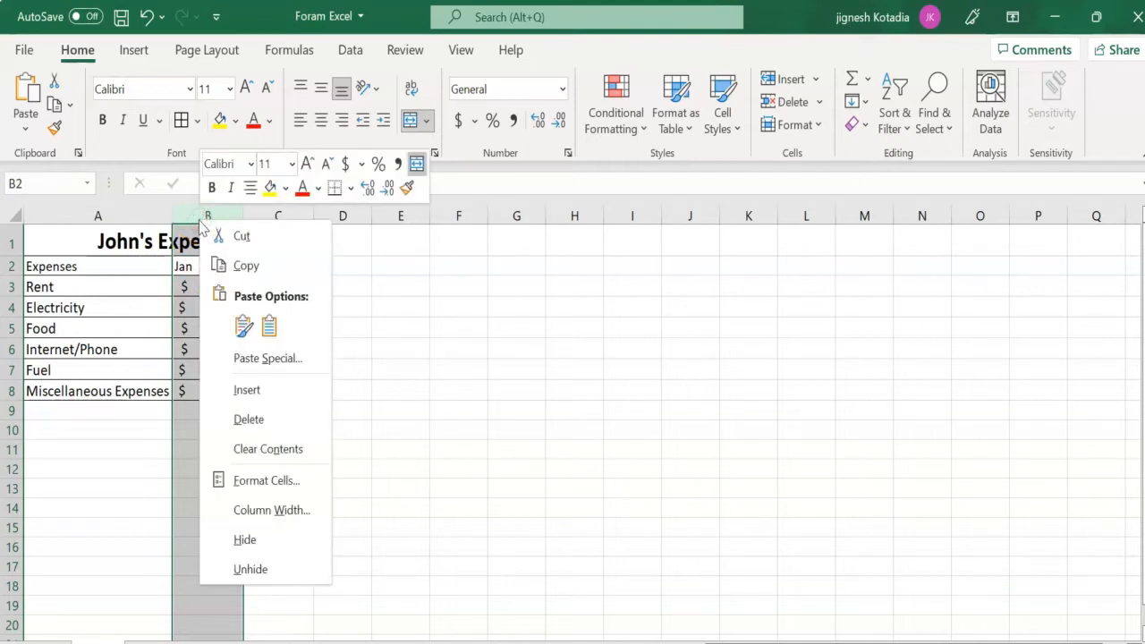
click(277, 550)
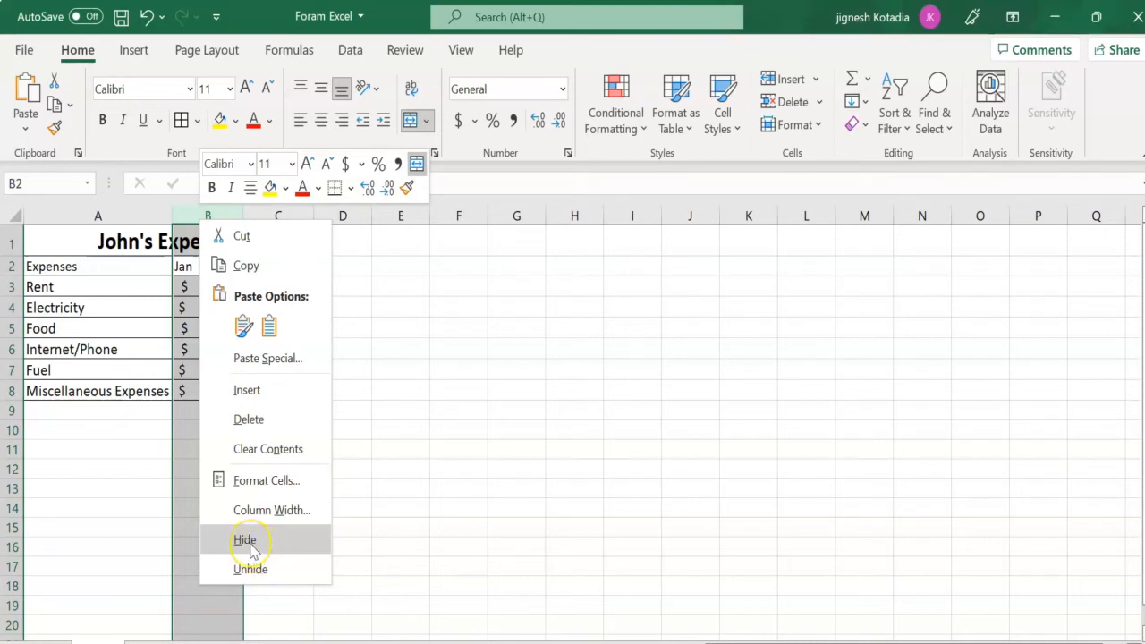
click(251, 541)
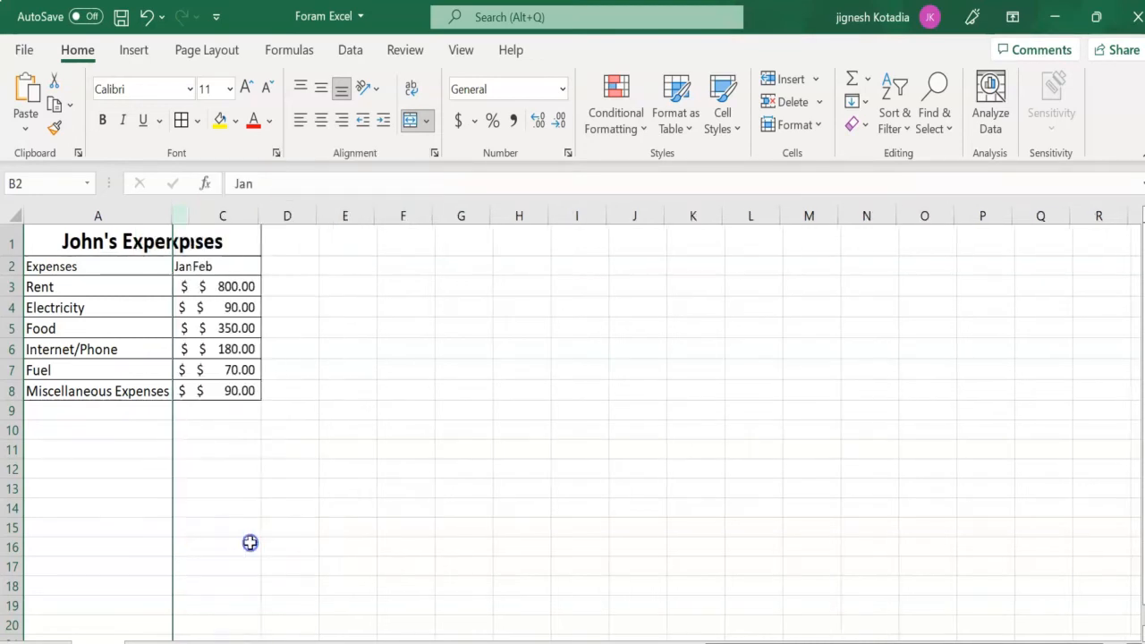
click(293, 469)
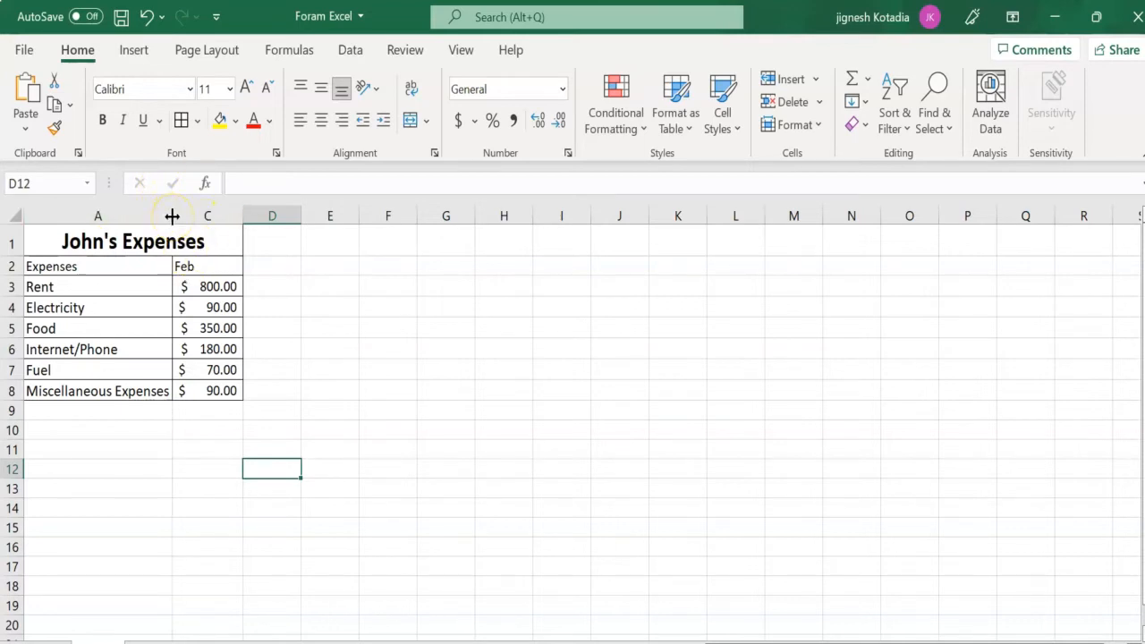
- Unhide the hidden Jan column between columns A and C
click(173, 216)
right_click(171, 220)
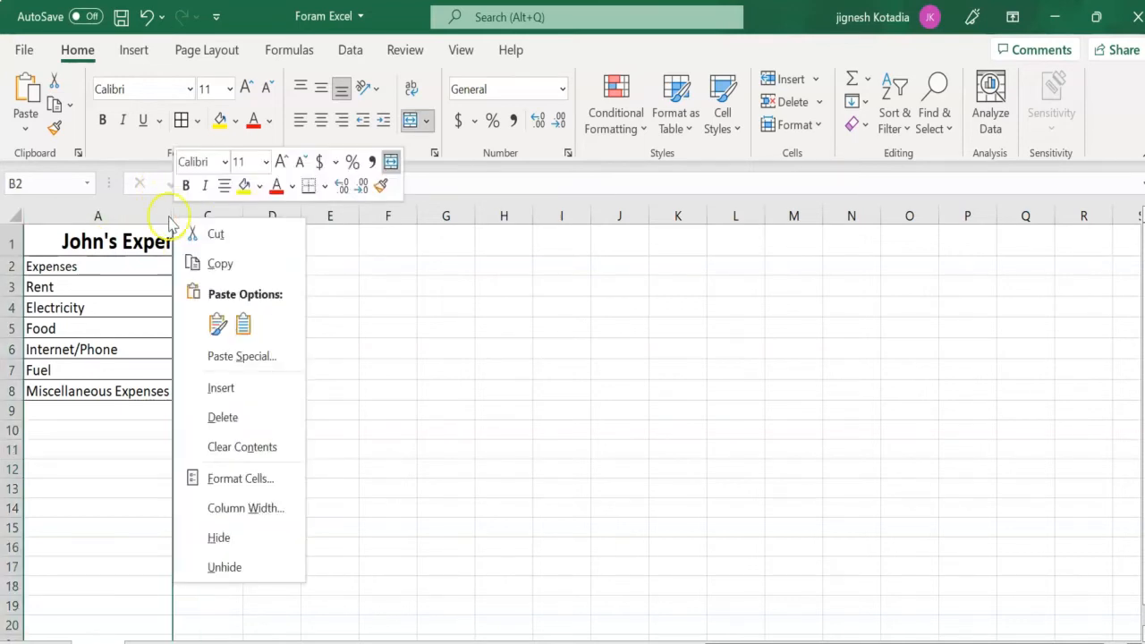
click(228, 568)
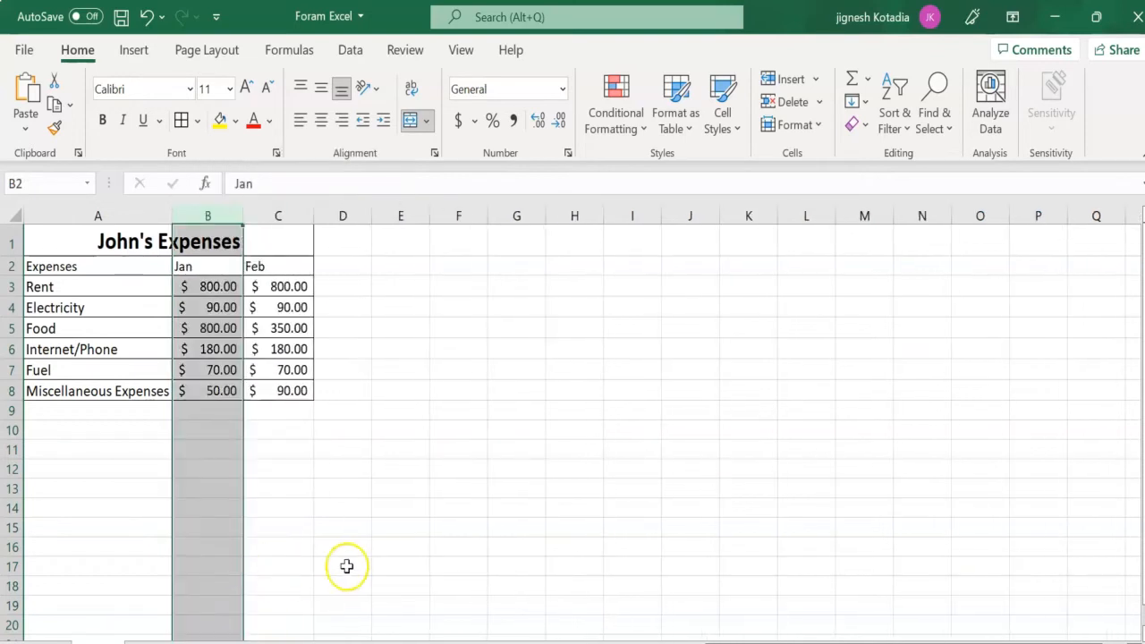
click(319, 517)
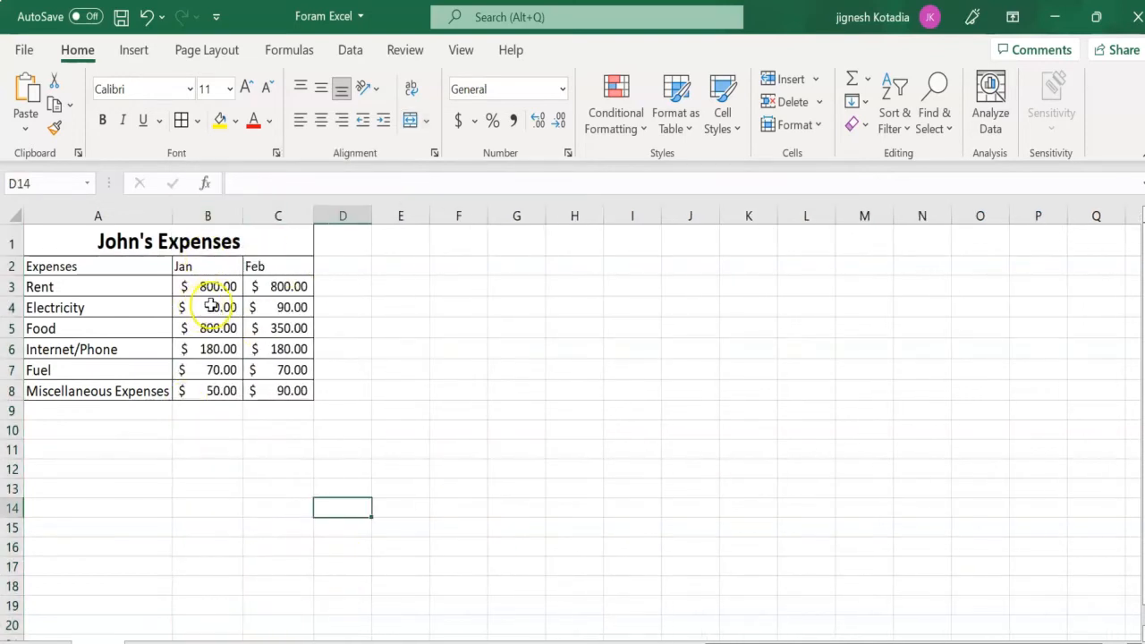
- Hide the Jan column once more and expand it back from the hidden boundary between columns A and C
click(209, 212)
right_click(208, 215)
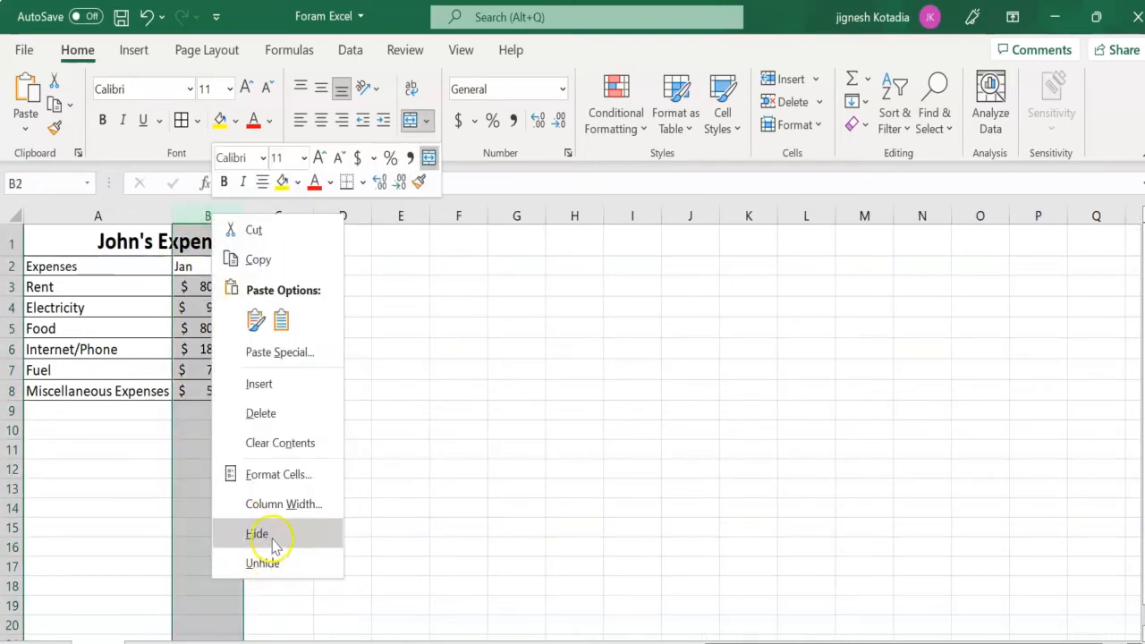
click(273, 537)
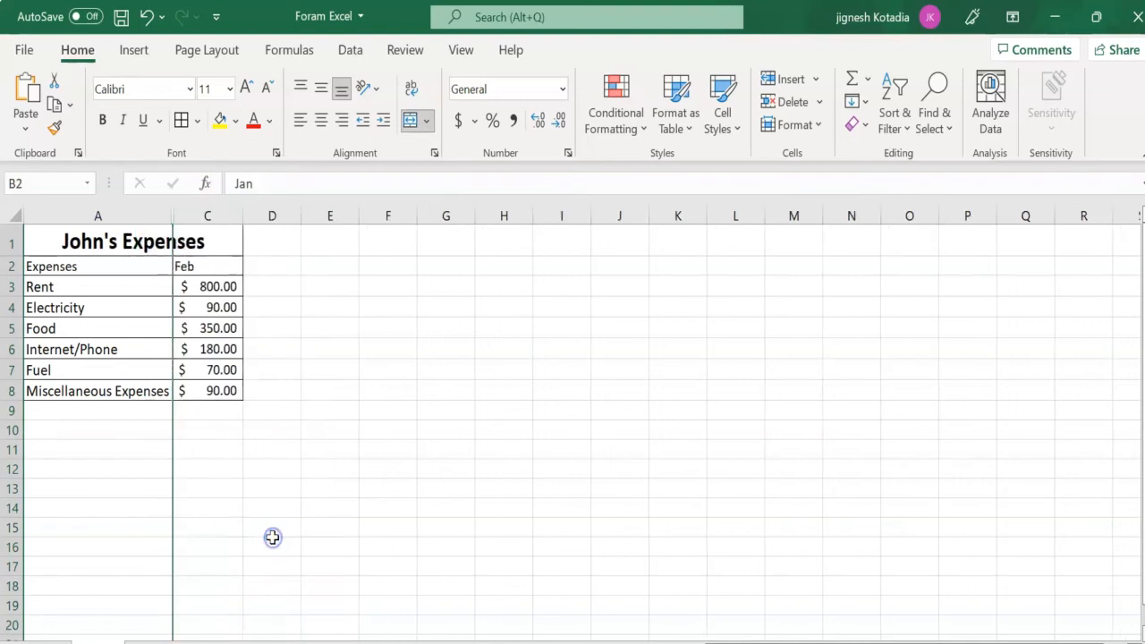
double_click(171, 214)
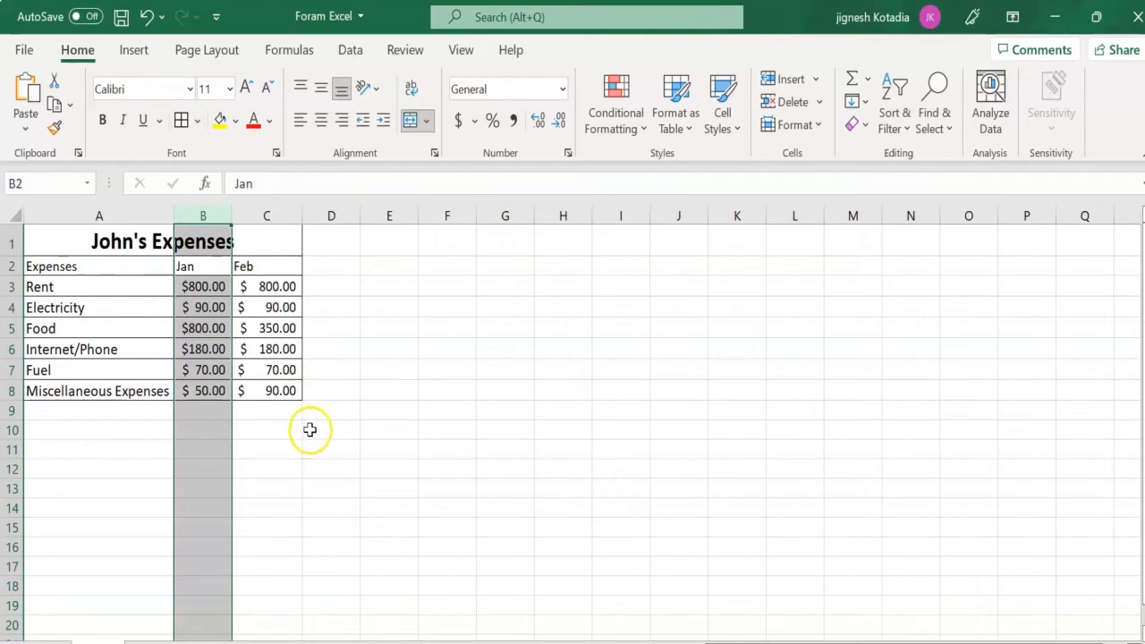
click(291, 456)
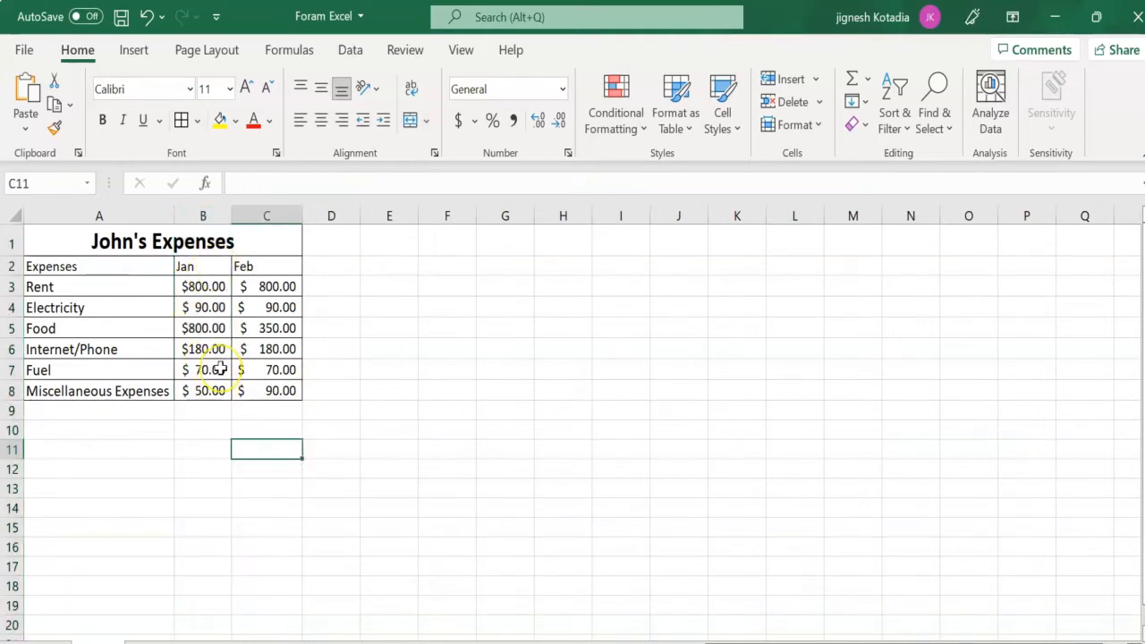
- Copy the whole expenses table, including its title row (A1:C8)
click(197, 427)
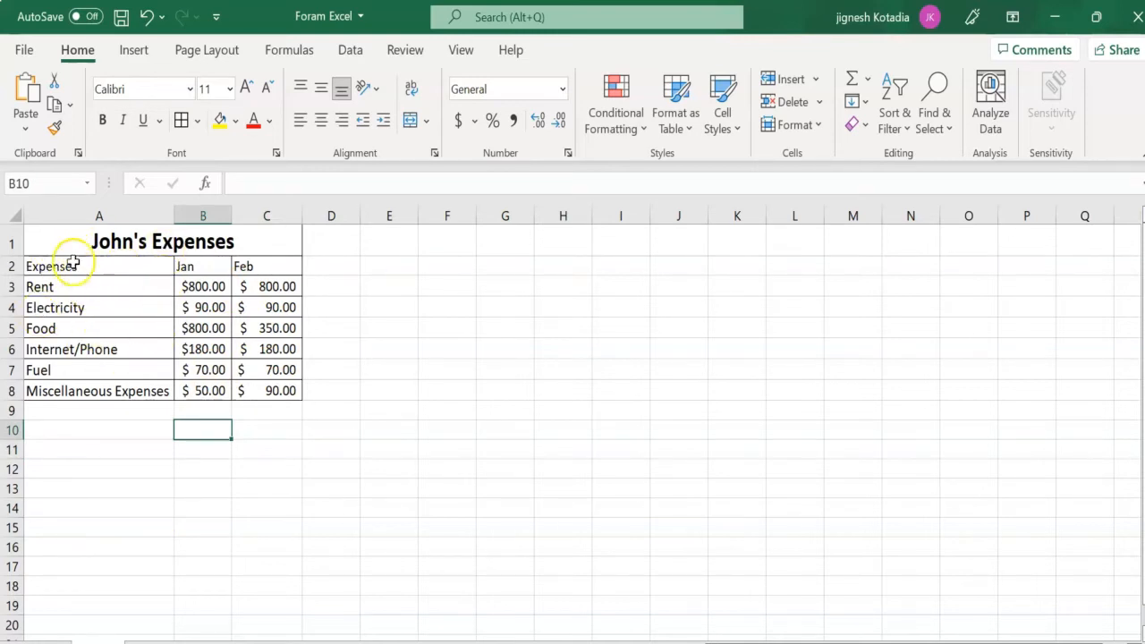
drag(67, 241, 218, 391)
click(126, 306)
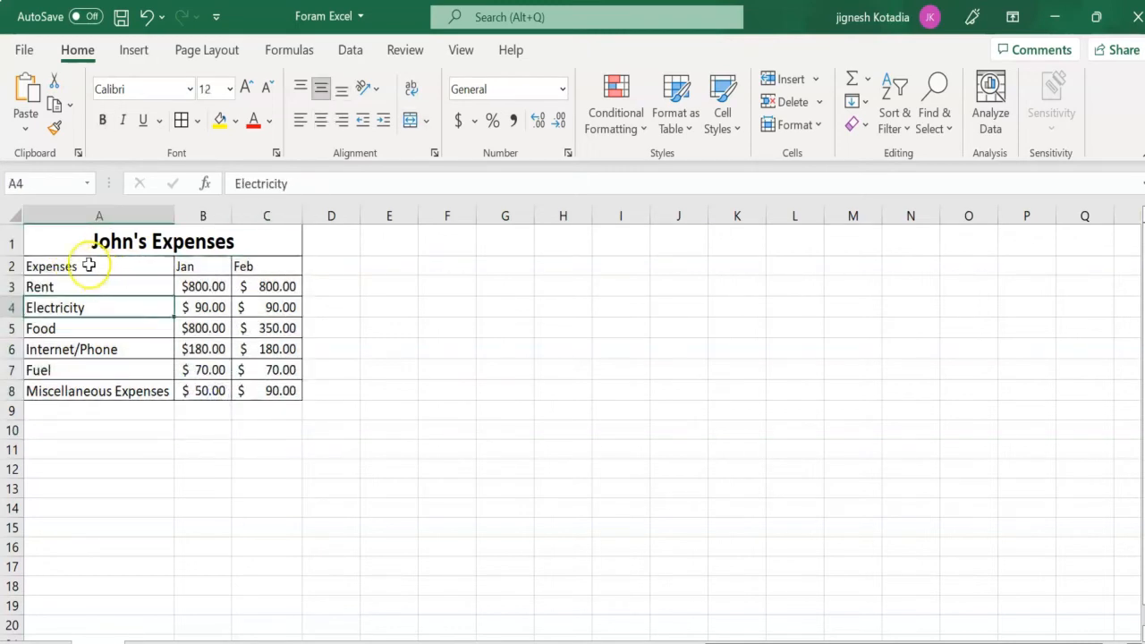
drag(77, 238, 253, 394)
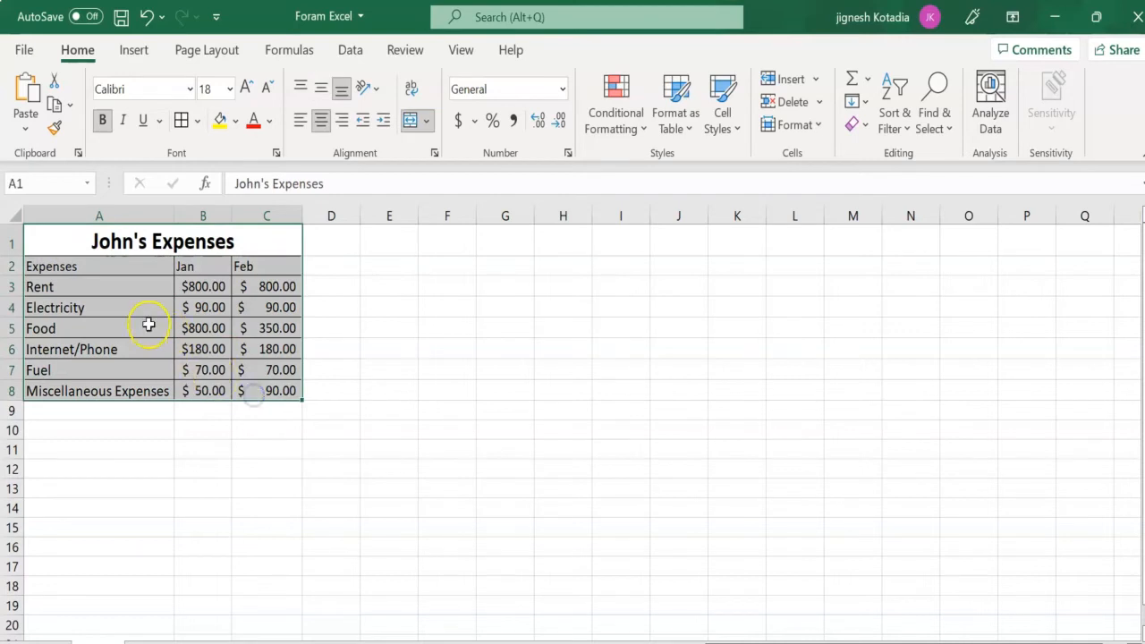
right_click(116, 296)
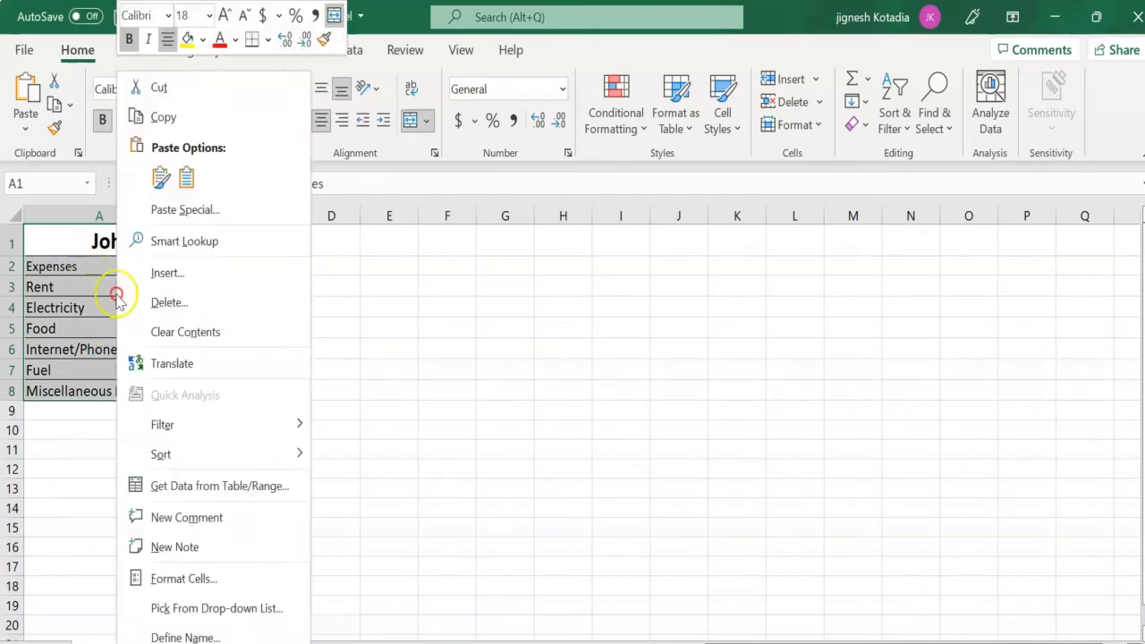
click(164, 119)
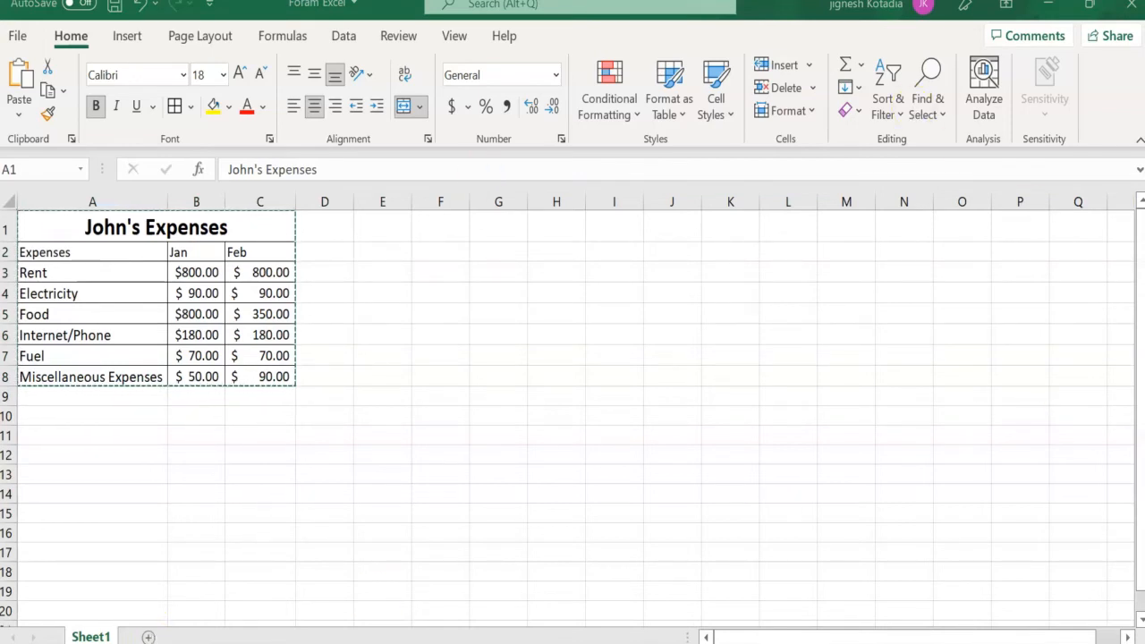
- Paste the copied table at cell A1 of a new worksheet and widen column A to fit the expense names
click(150, 637)
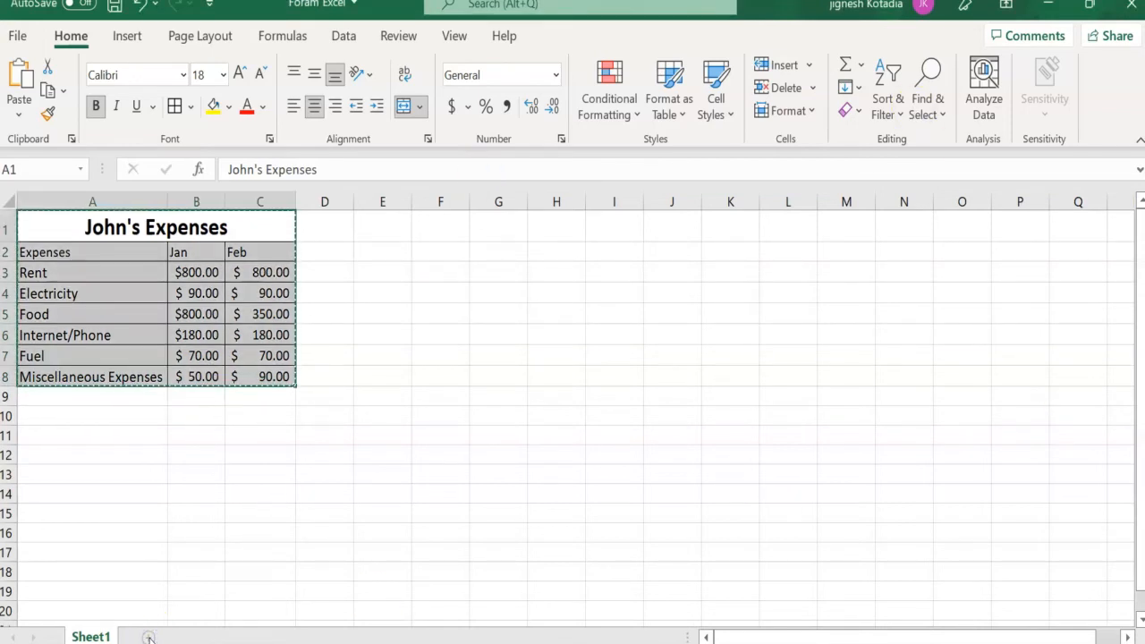
click(150, 637)
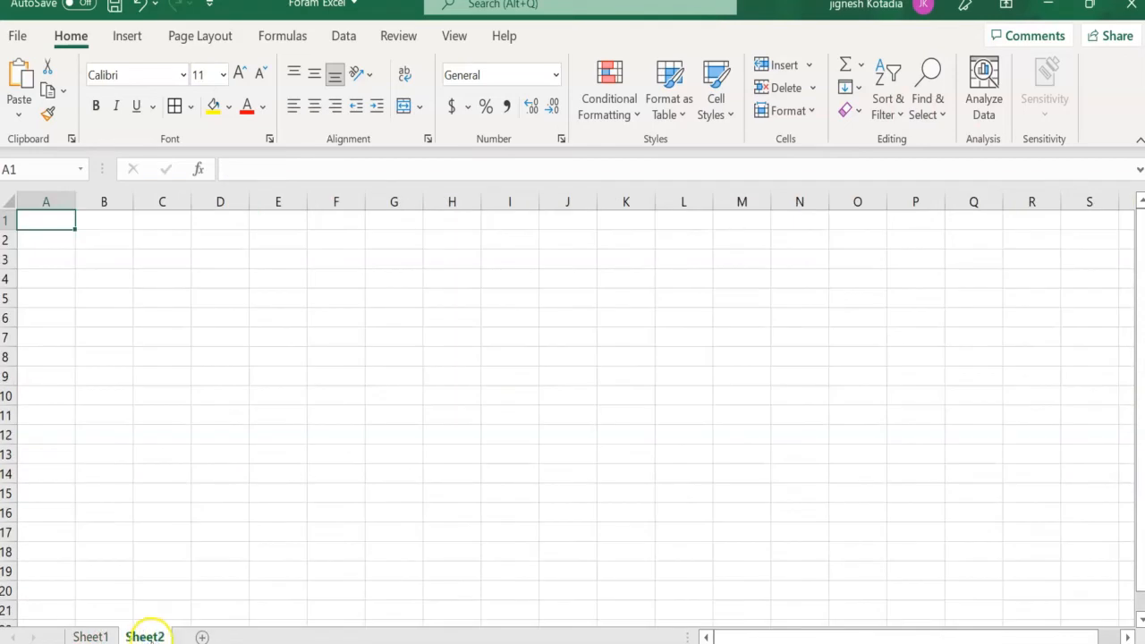
right_click(44, 220)
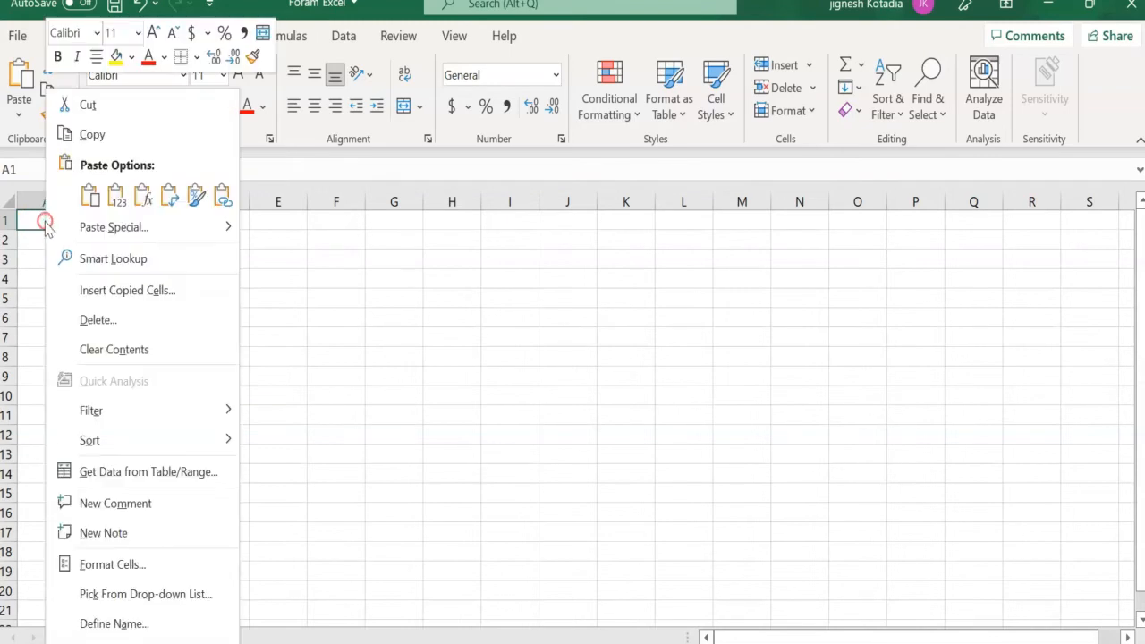
click(90, 199)
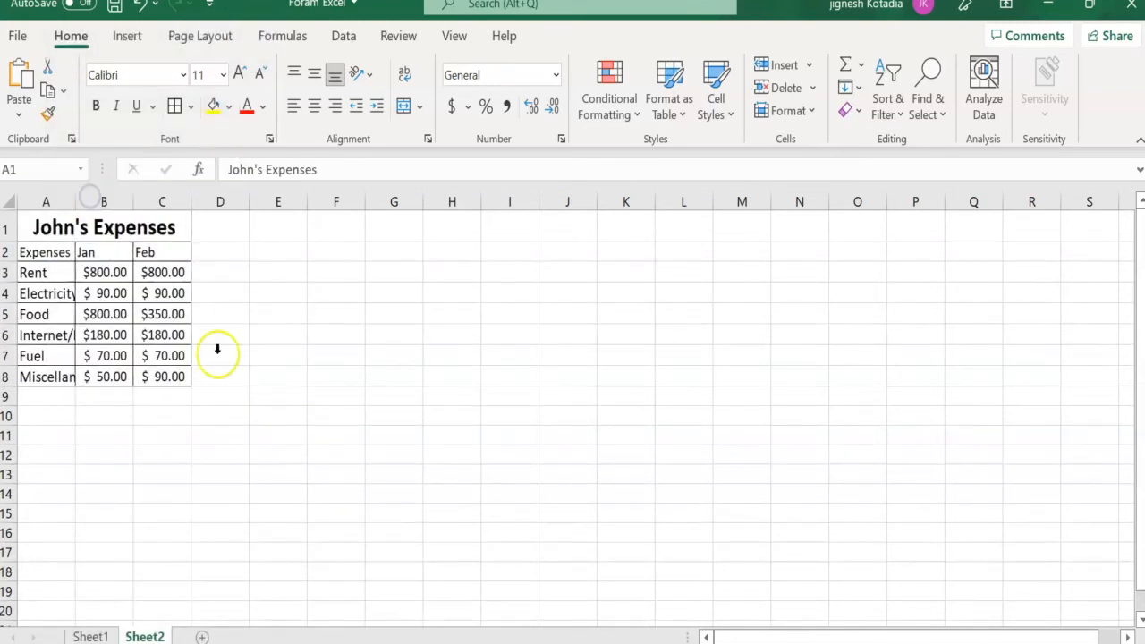
click(305, 436)
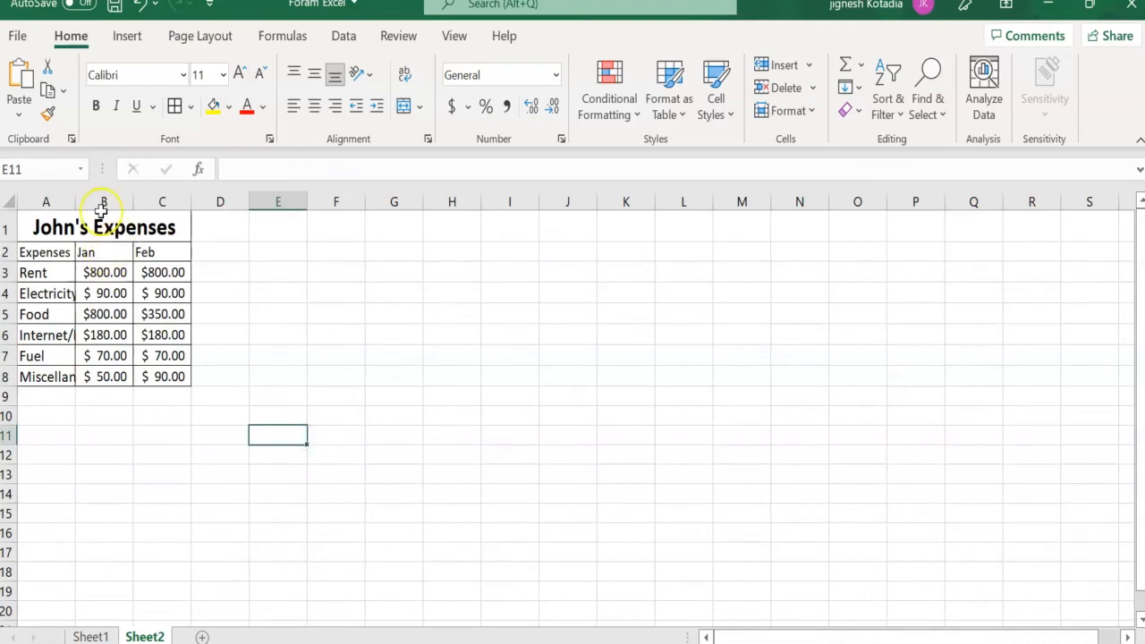
drag(76, 205, 163, 198)
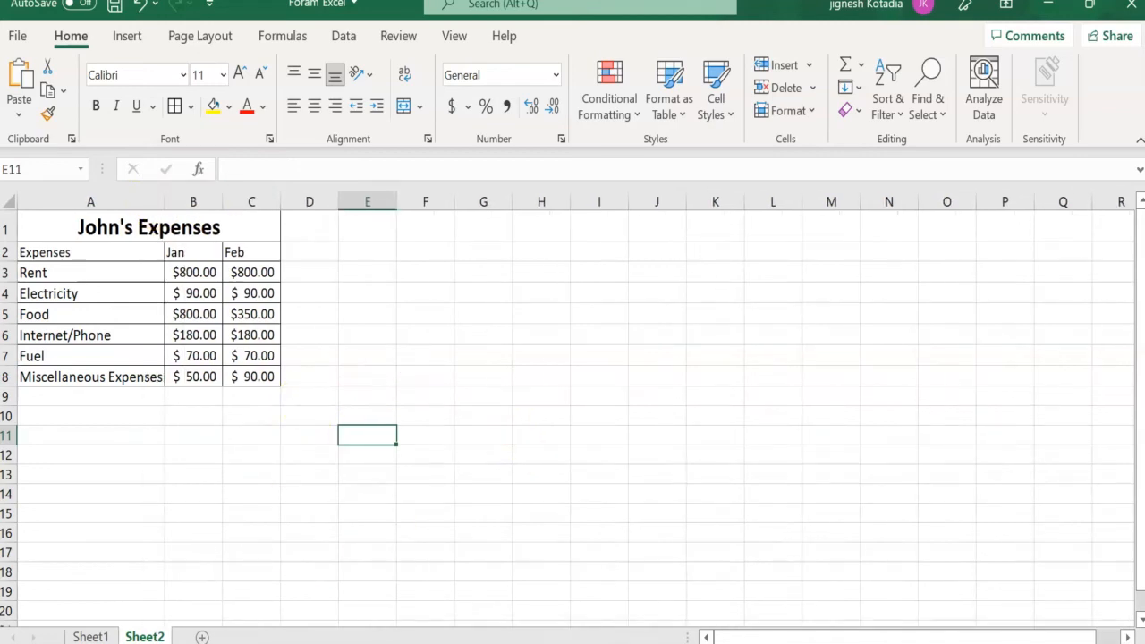
- Add three more blank worksheets to the workbook and return to Sheet1
click(203, 638)
click(260, 637)
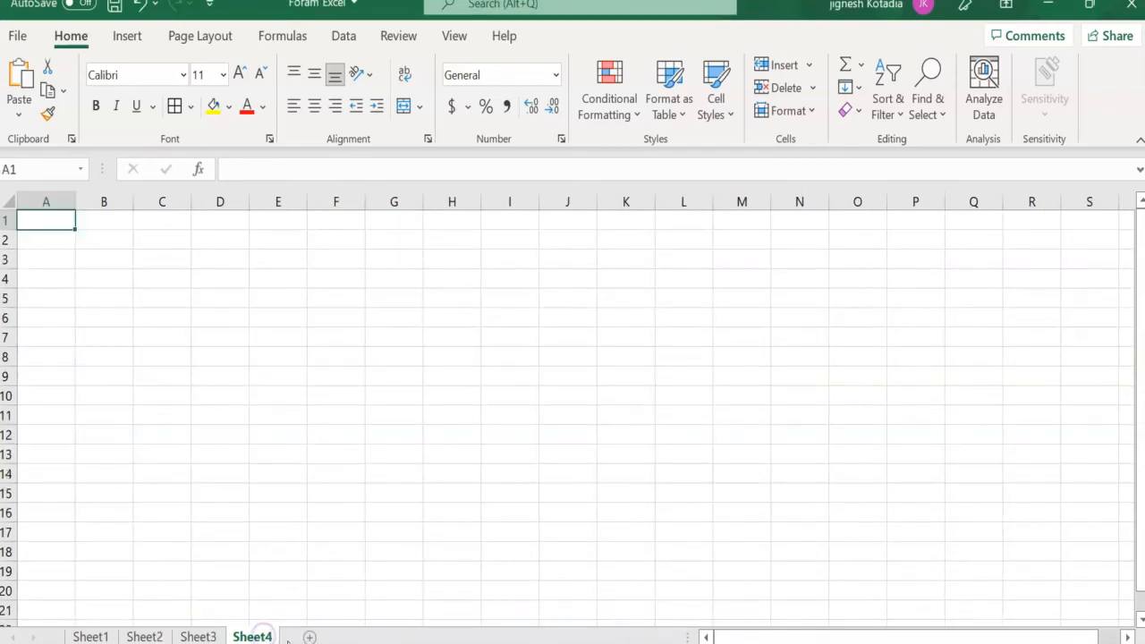
click(309, 638)
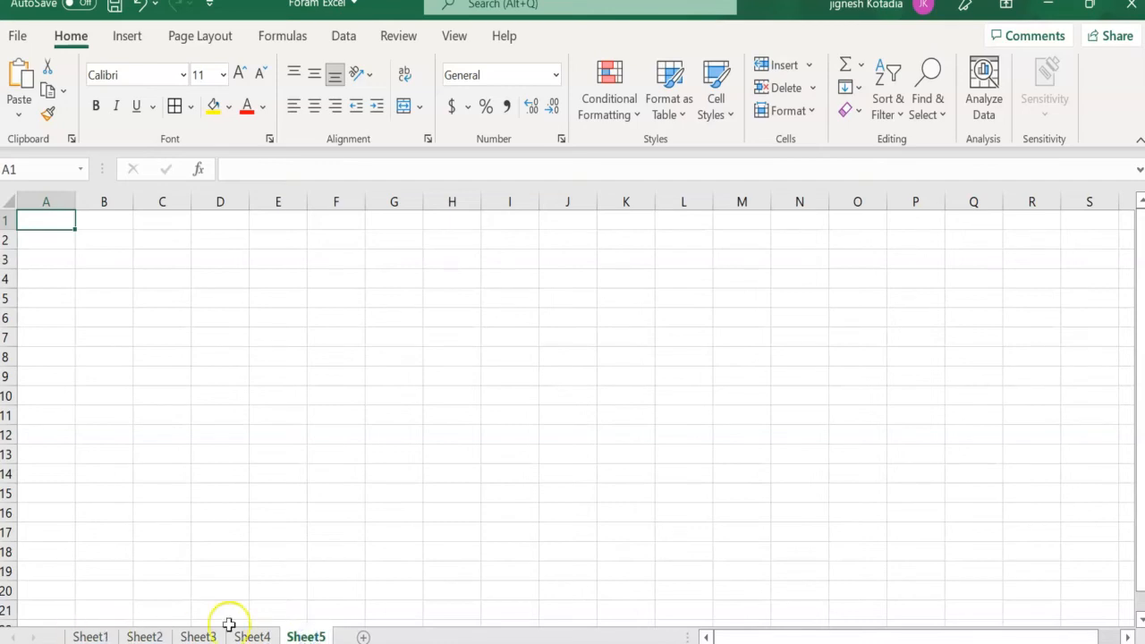
ctrl+click(89, 637)
click(91, 632)
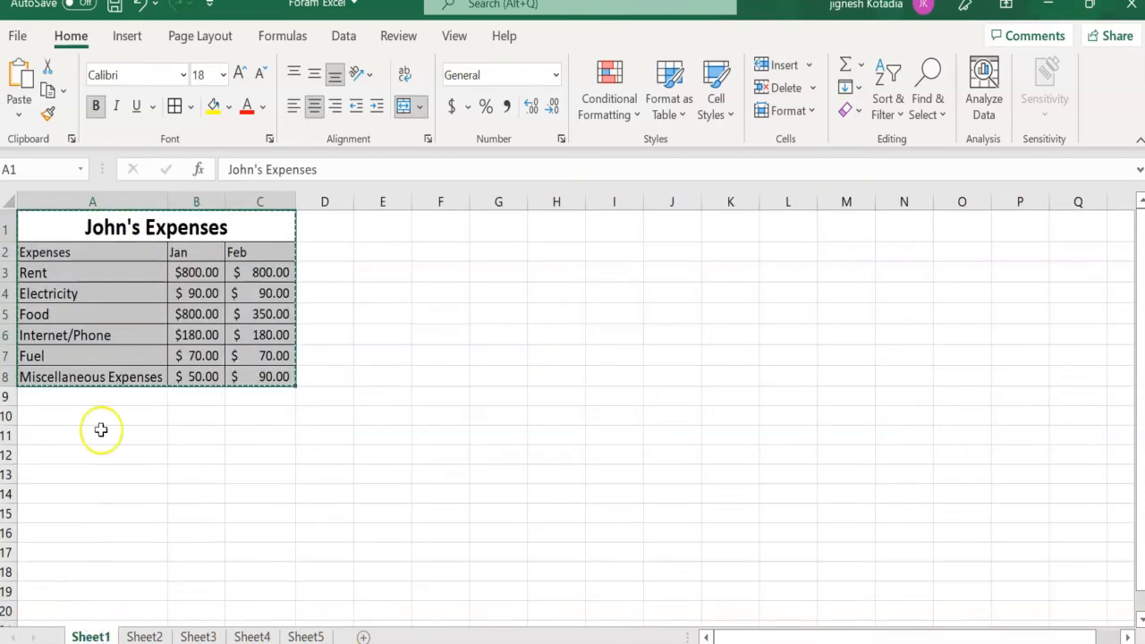
click(146, 480)
click(184, 452)
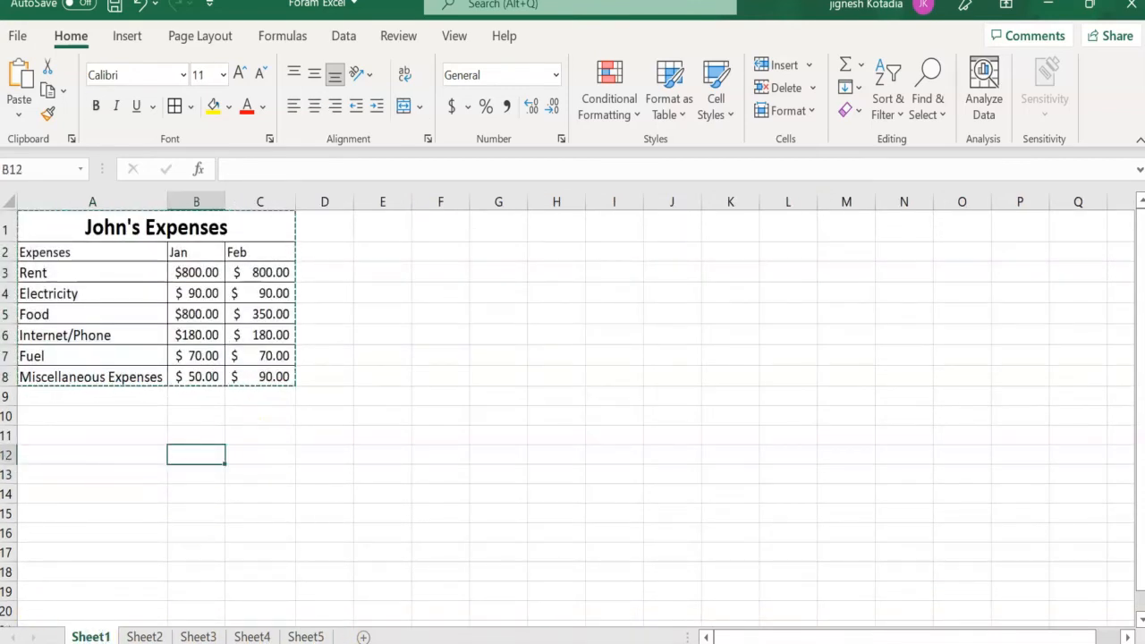
- Permanently delete Sheet2, which holds the pasted copy of the expenses table
click(145, 637)
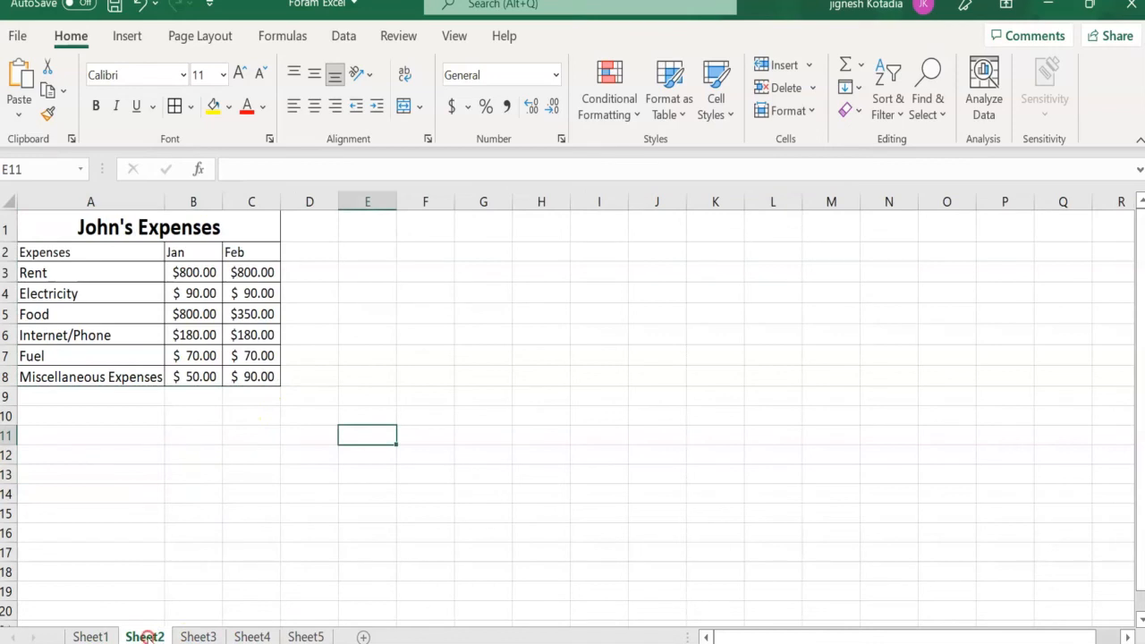
right_click(146, 637)
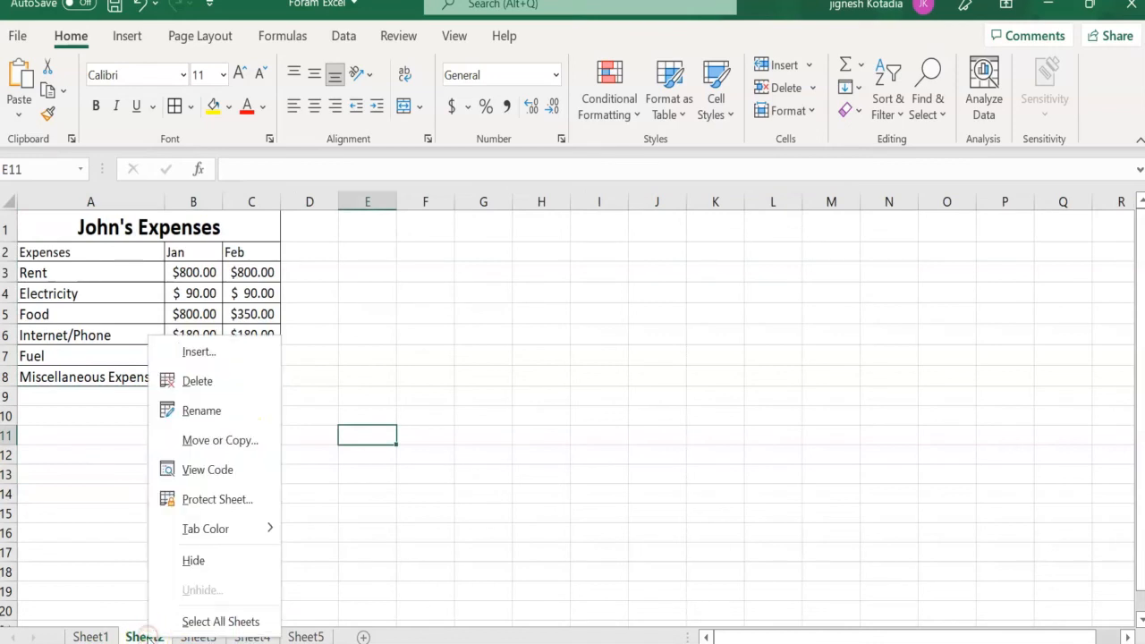
click(220, 385)
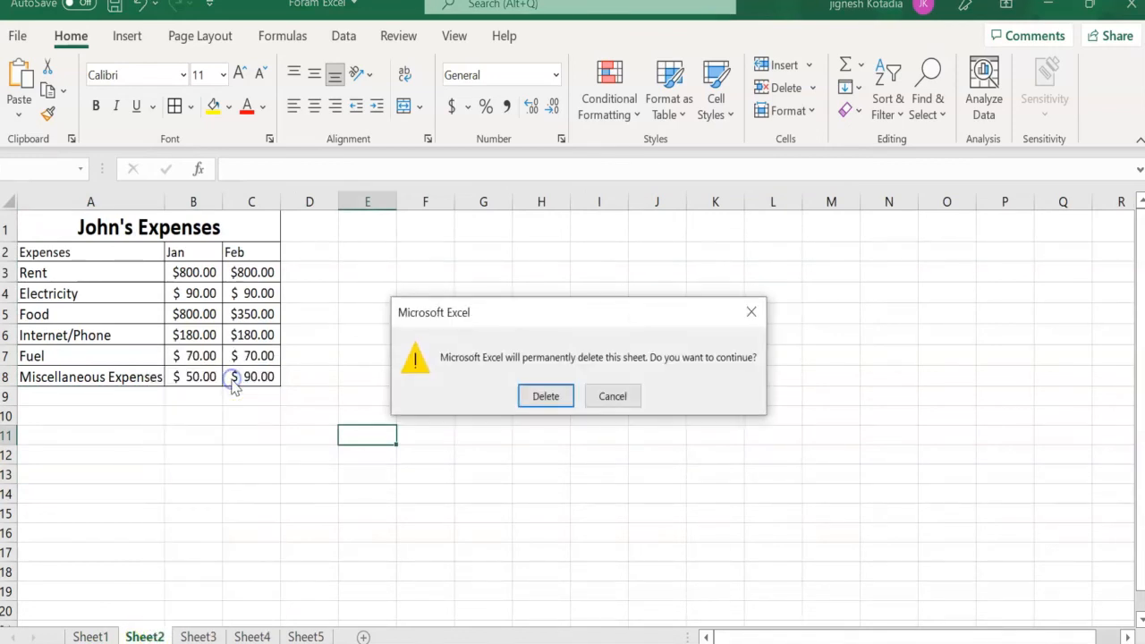
click(562, 402)
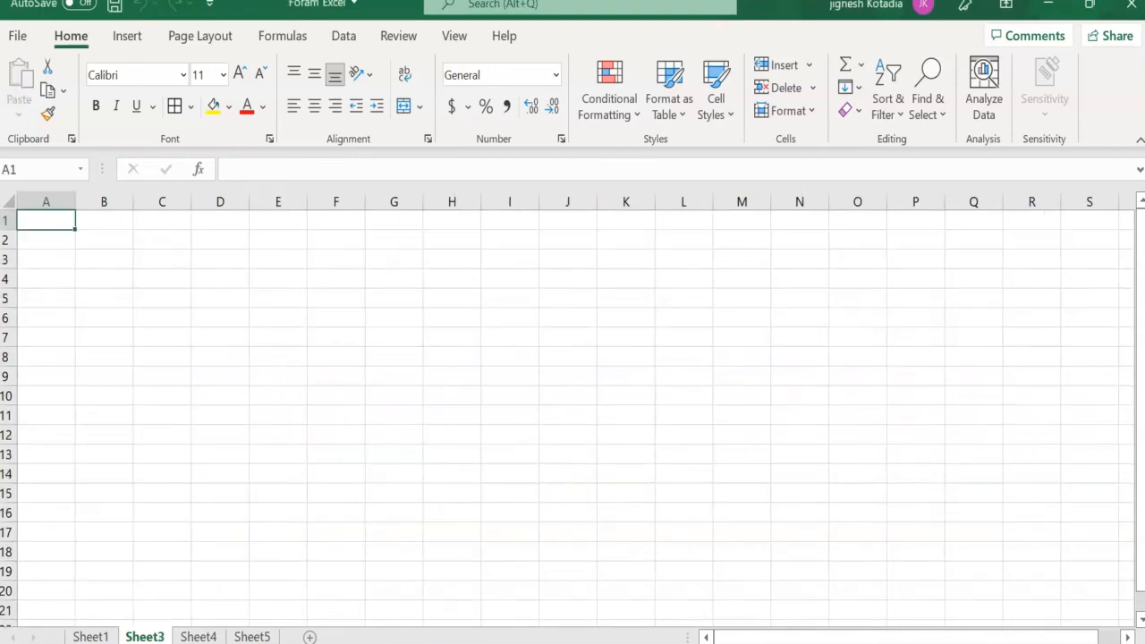
- Delete the blank worksheets Sheet3 and Sheet4 from the workbook and return to Sheet1
right_click(148, 633)
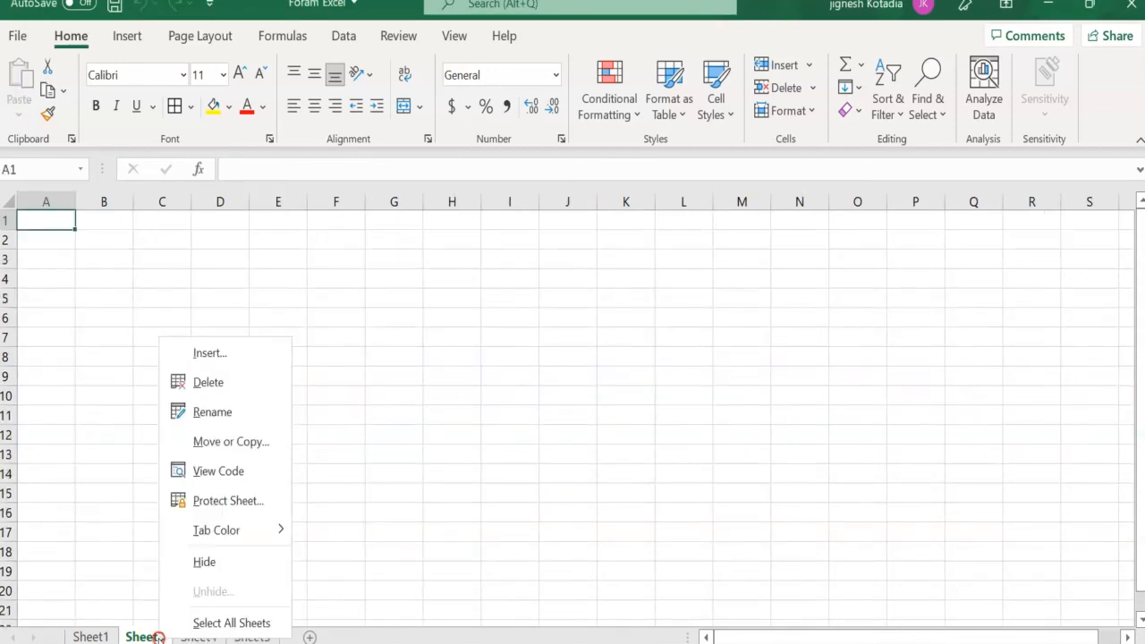
click(212, 386)
right_click(146, 633)
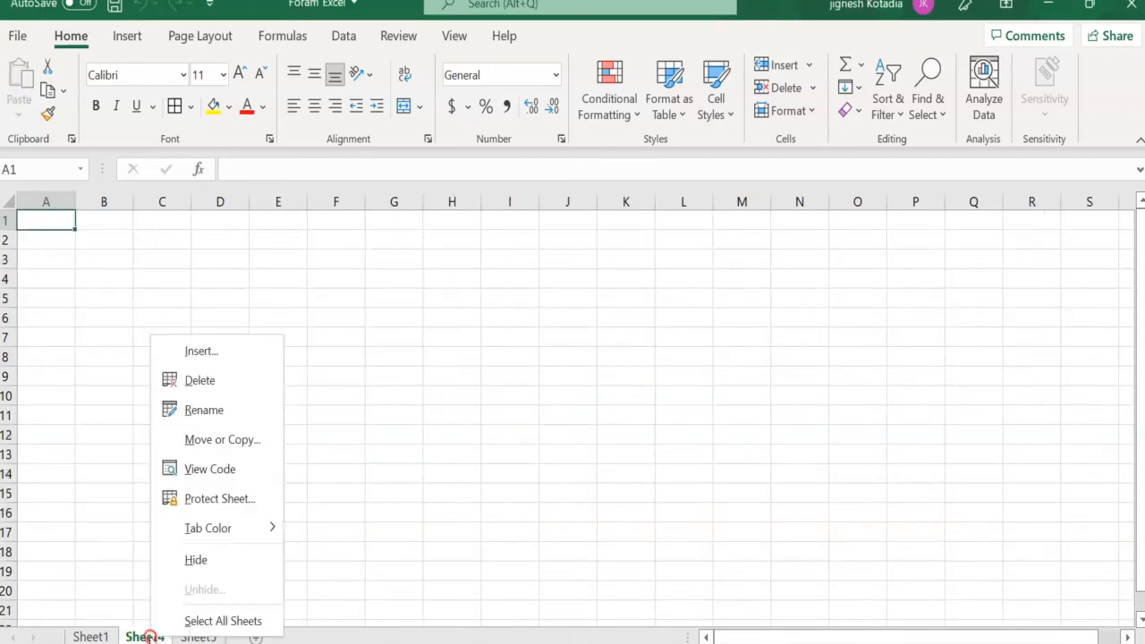
click(204, 385)
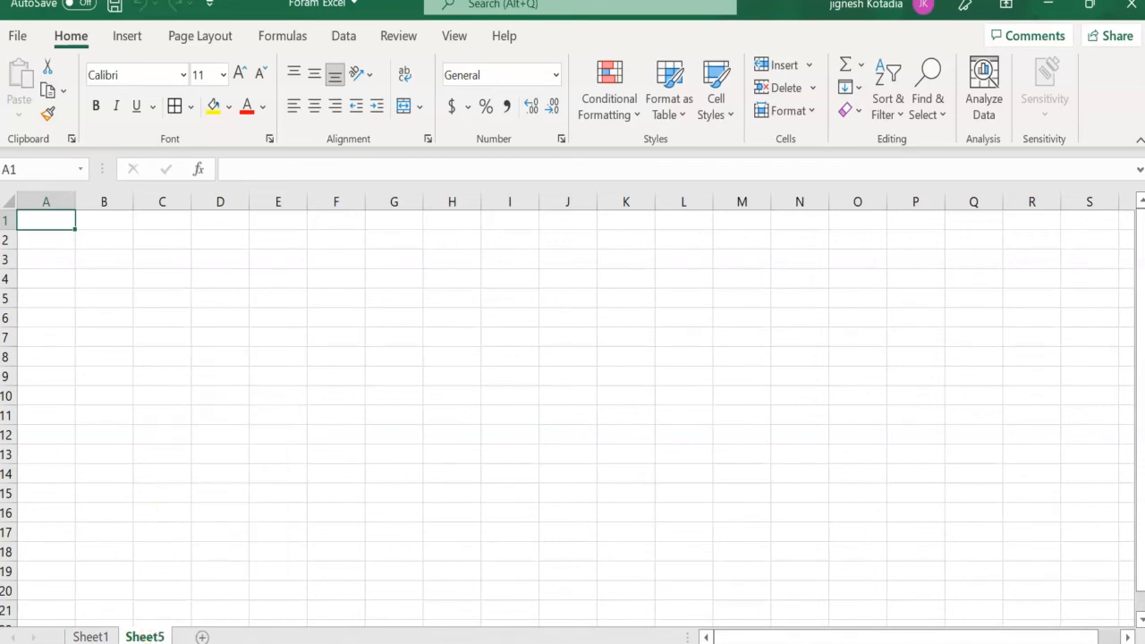
right_click(146, 622)
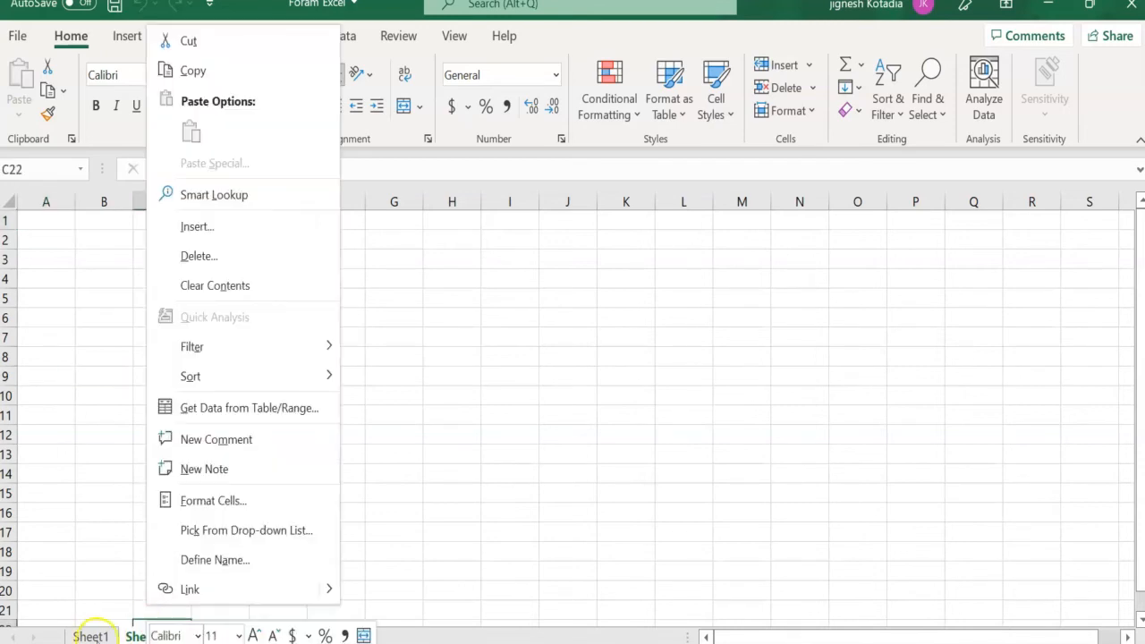
click(90, 634)
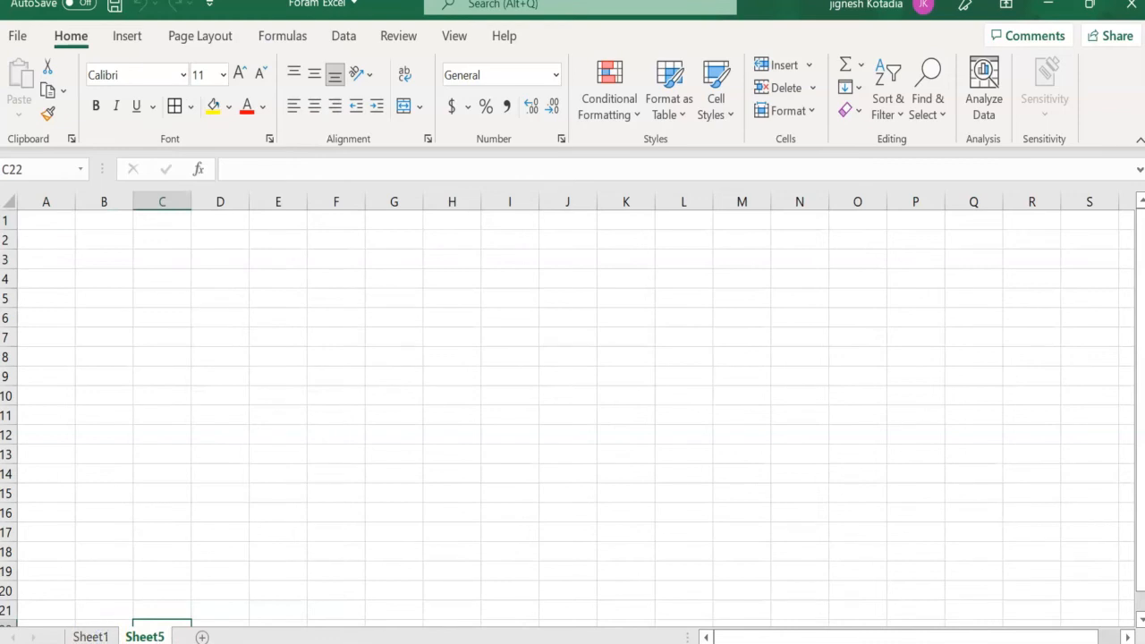
click(93, 634)
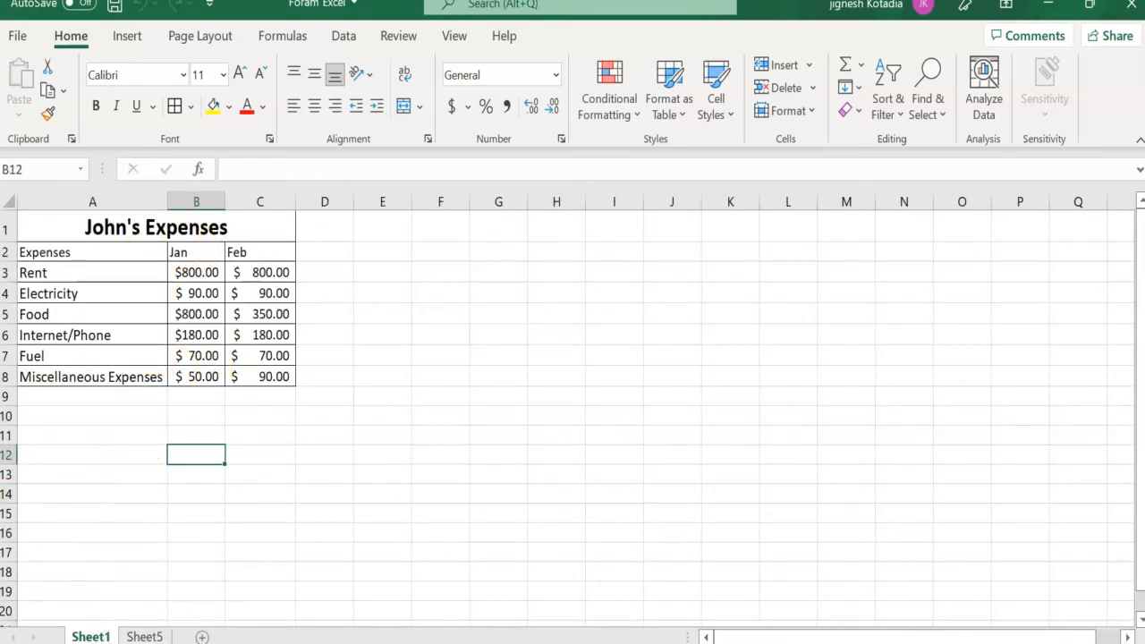
- Rename Sheet1, which holds the expenses table, as "Expenses"
click(92, 633)
click(101, 633)
right_click(95, 635)
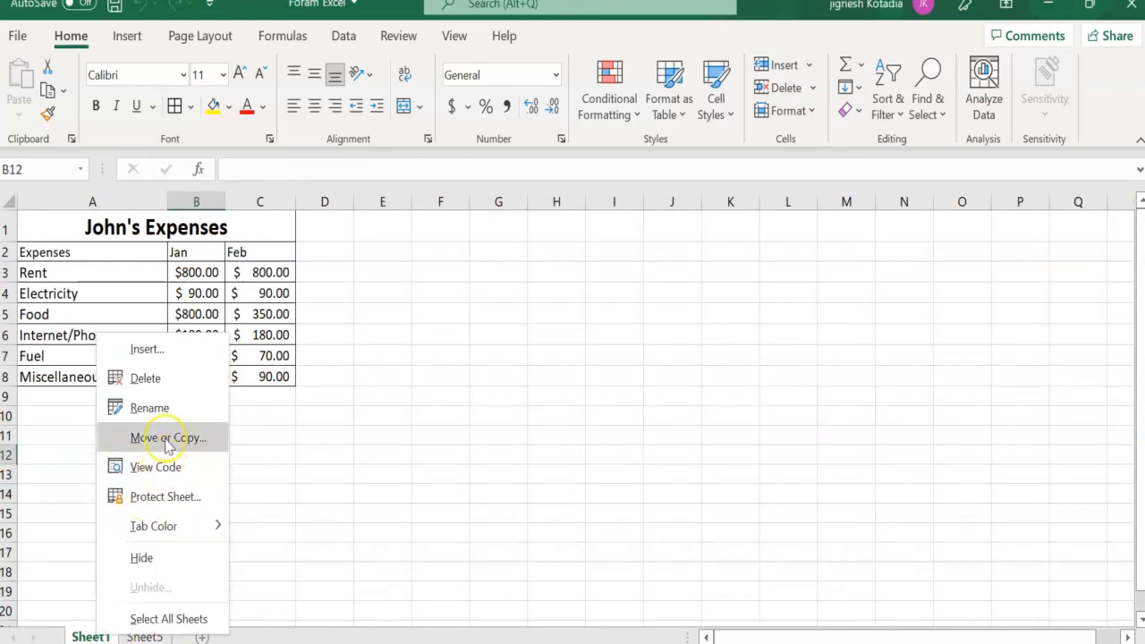
click(170, 405)
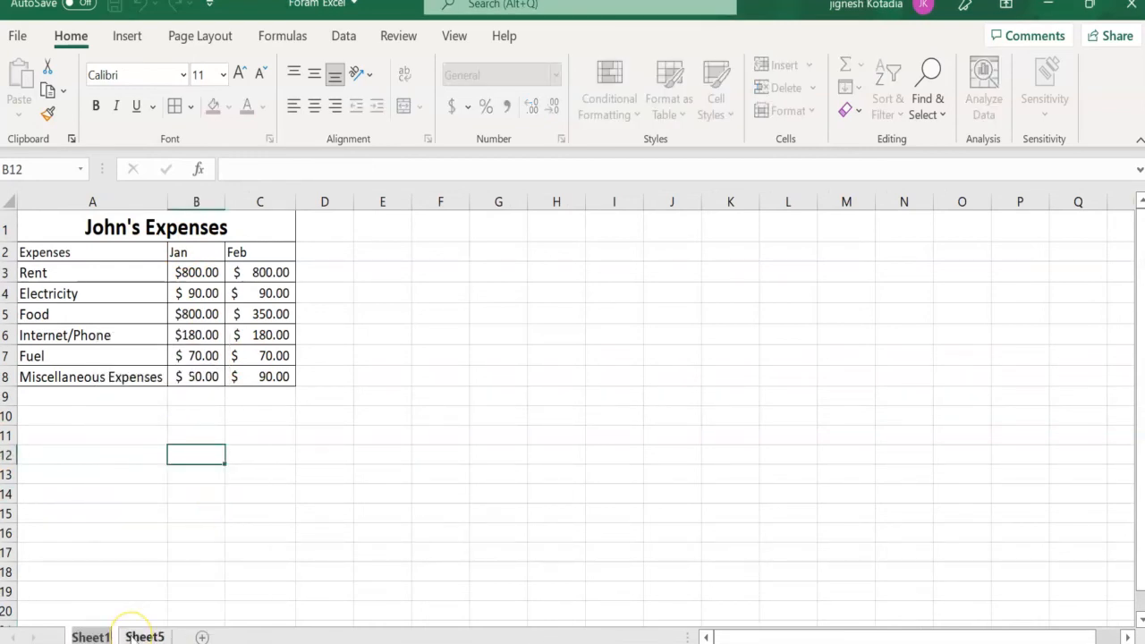
text(J)
key(BackSpace)
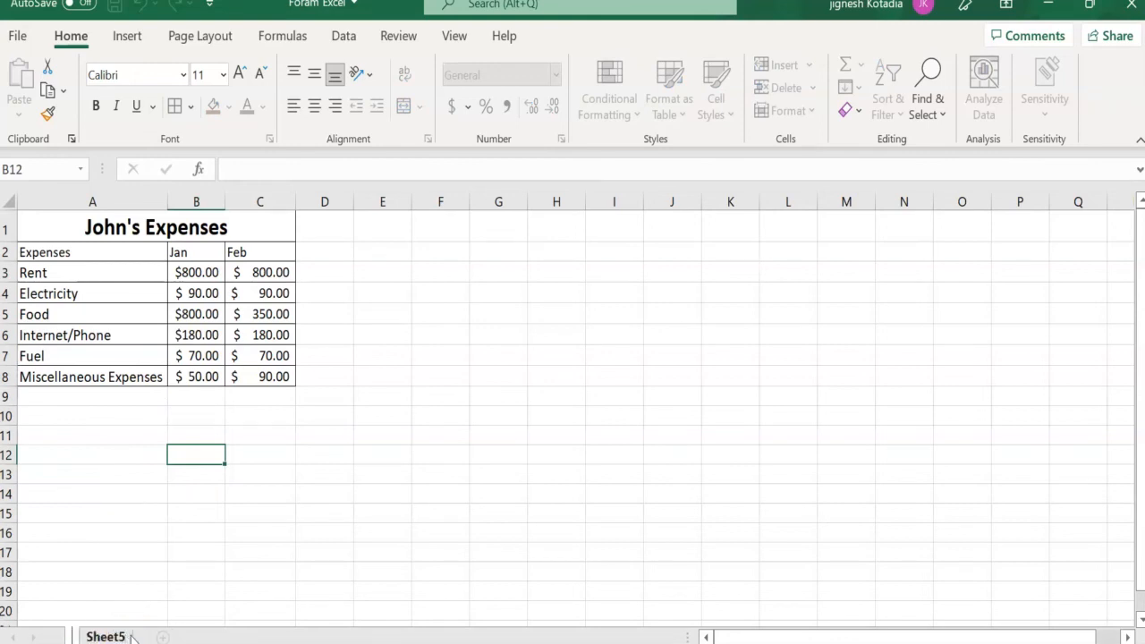
text(Expe)
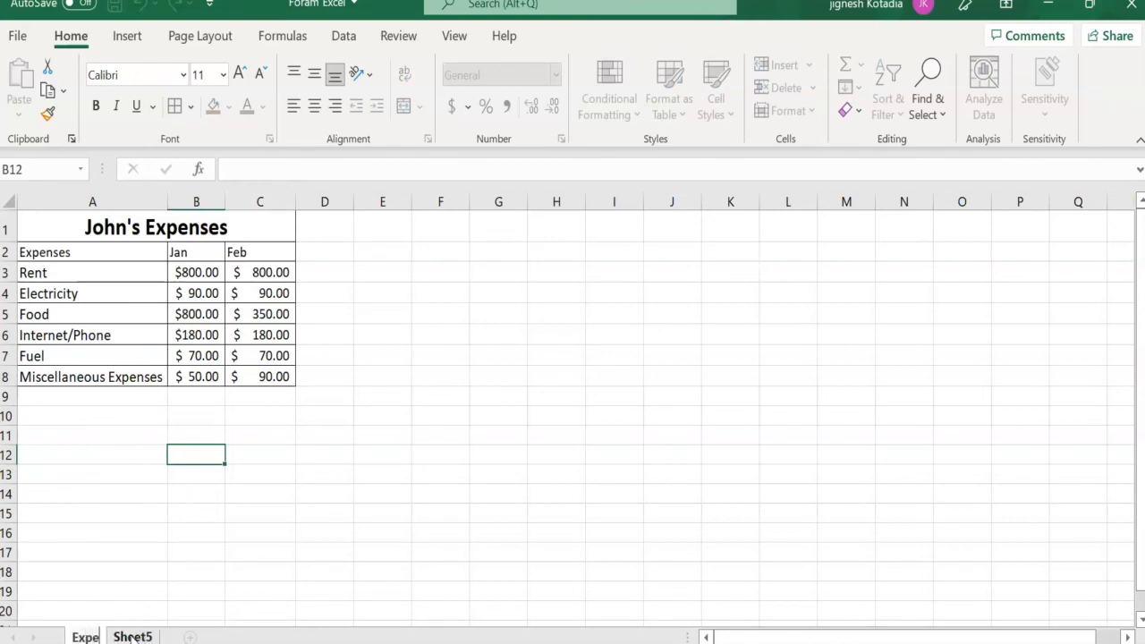
text(n)
key(BackSpace)
text(nses)
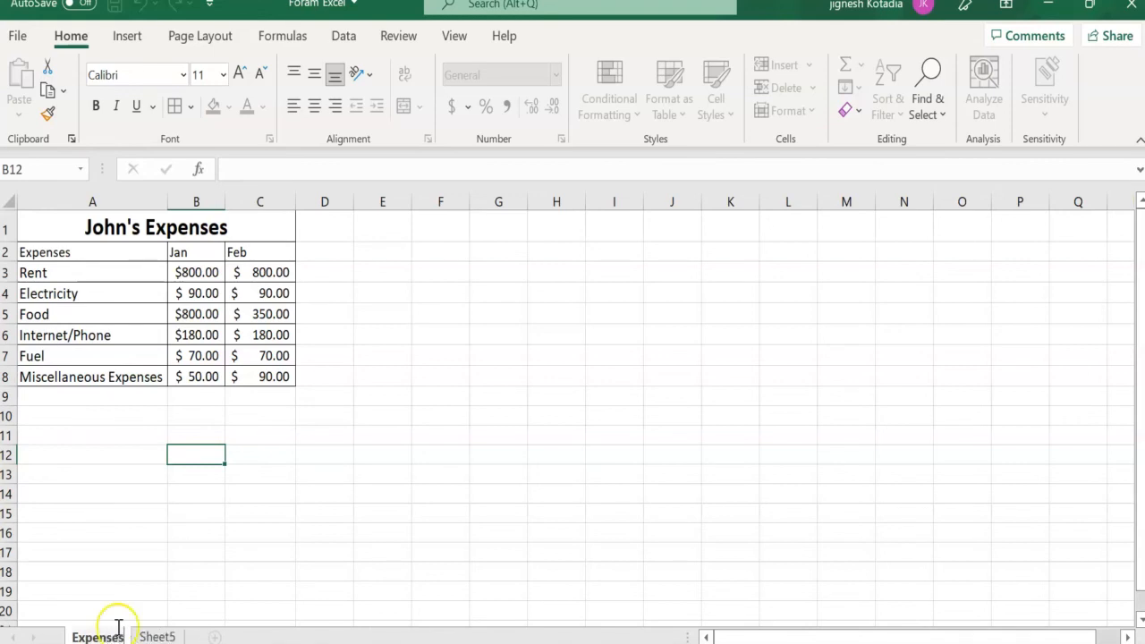
key(Return)
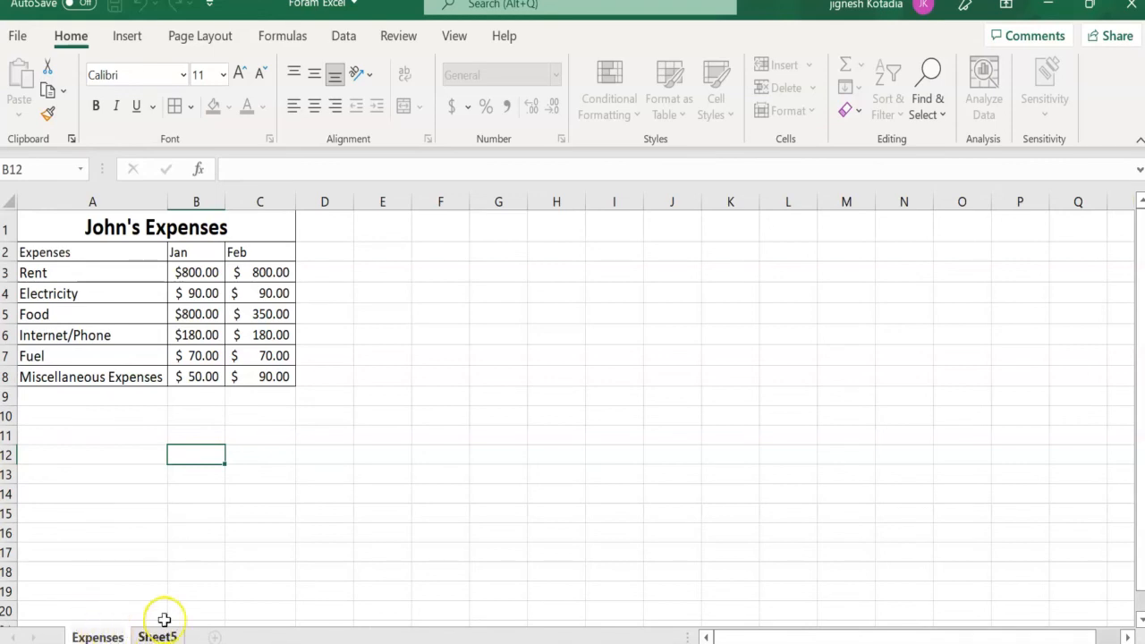
click(184, 574)
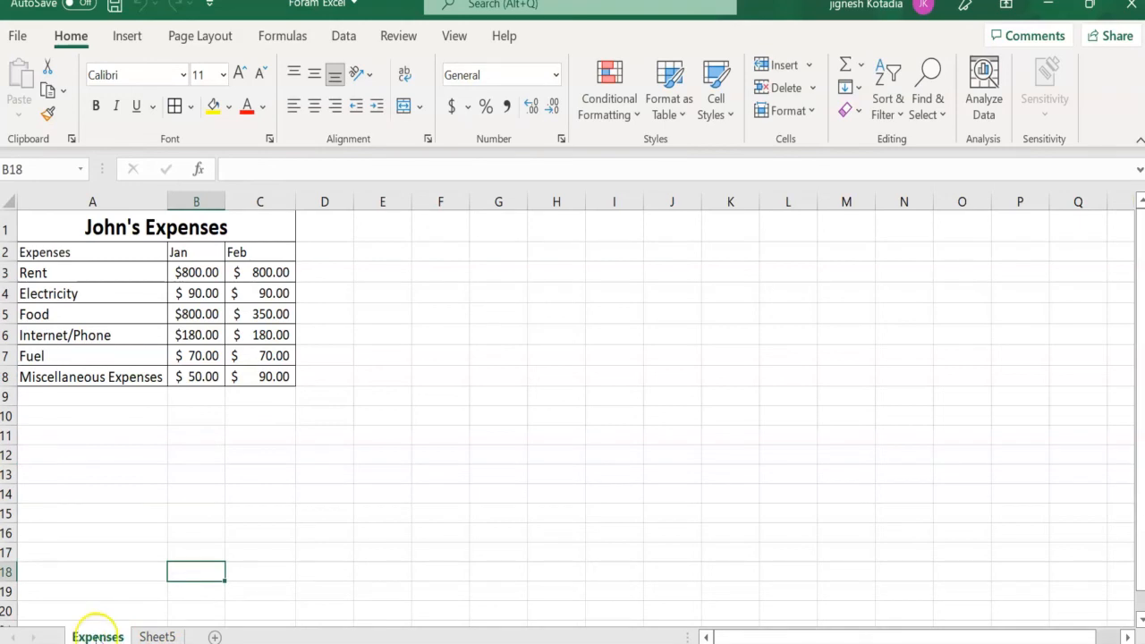
- Shorten the name of the expenses table's worksheet to "Exp"
right_click(95, 633)
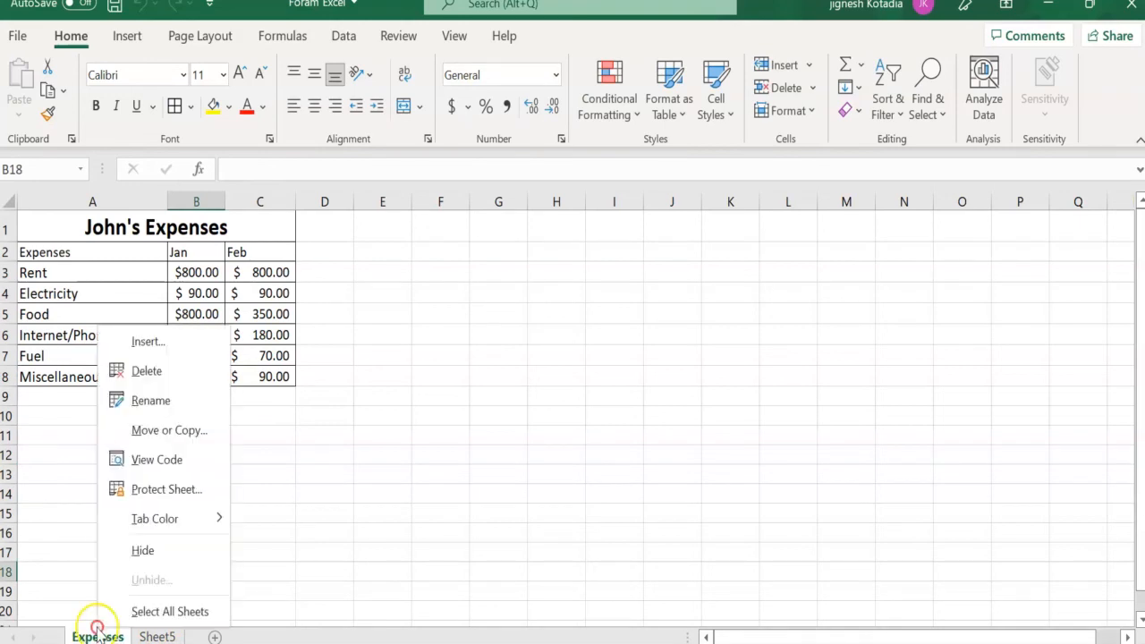
click(171, 401)
key(BackSpace)
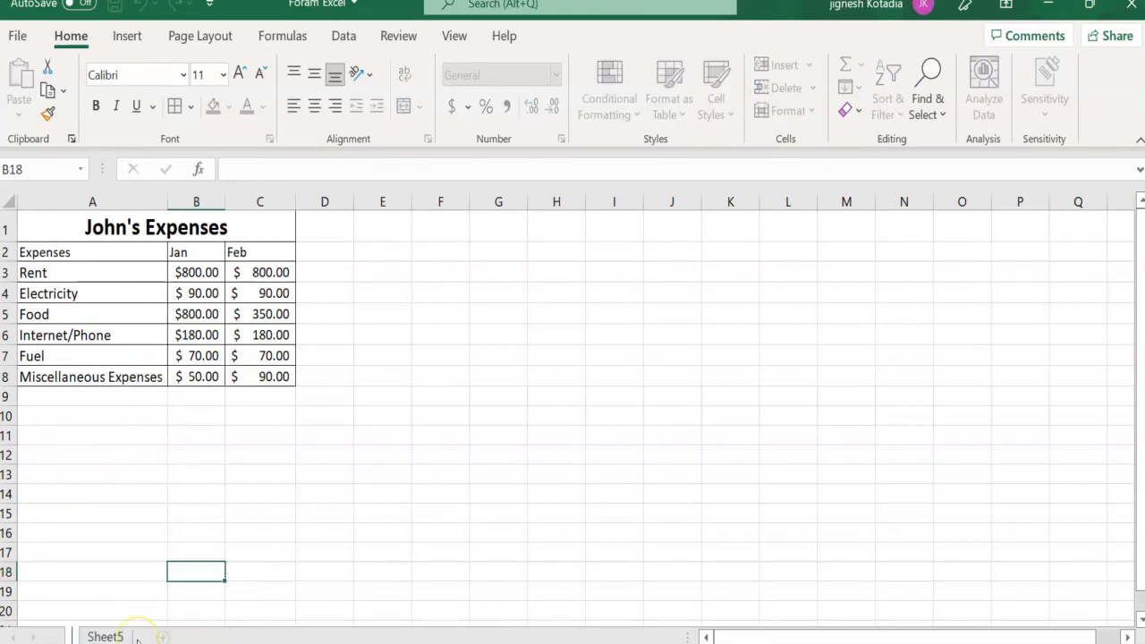
text(Exp)
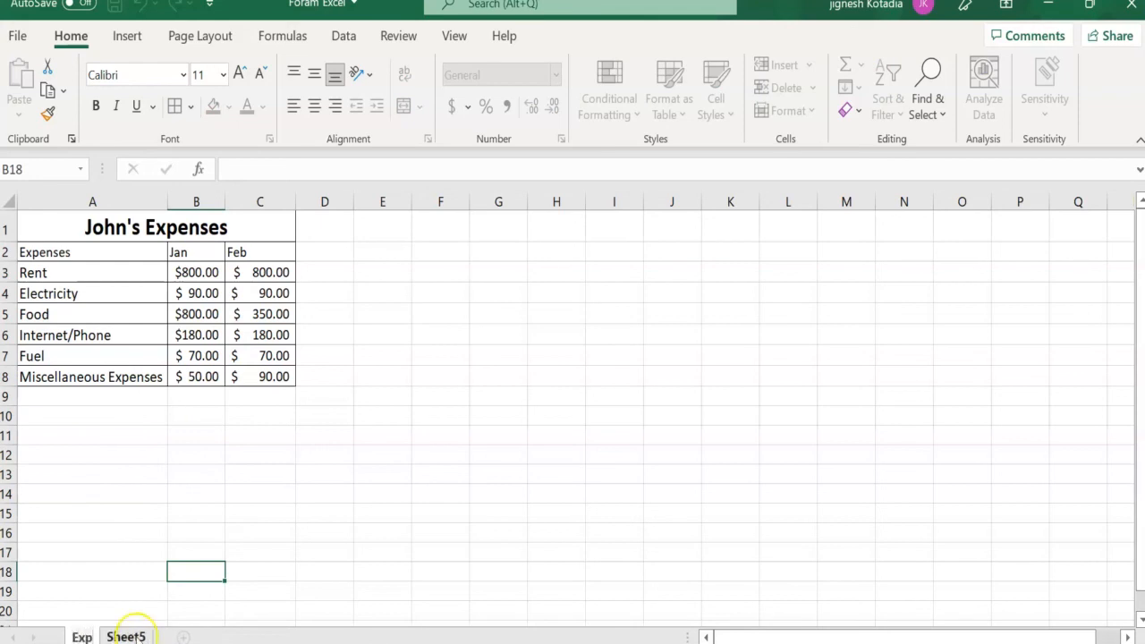
- Rename the blank worksheet Sheet5 as "Income" and switch back to the Exp worksheet
right_click(127, 636)
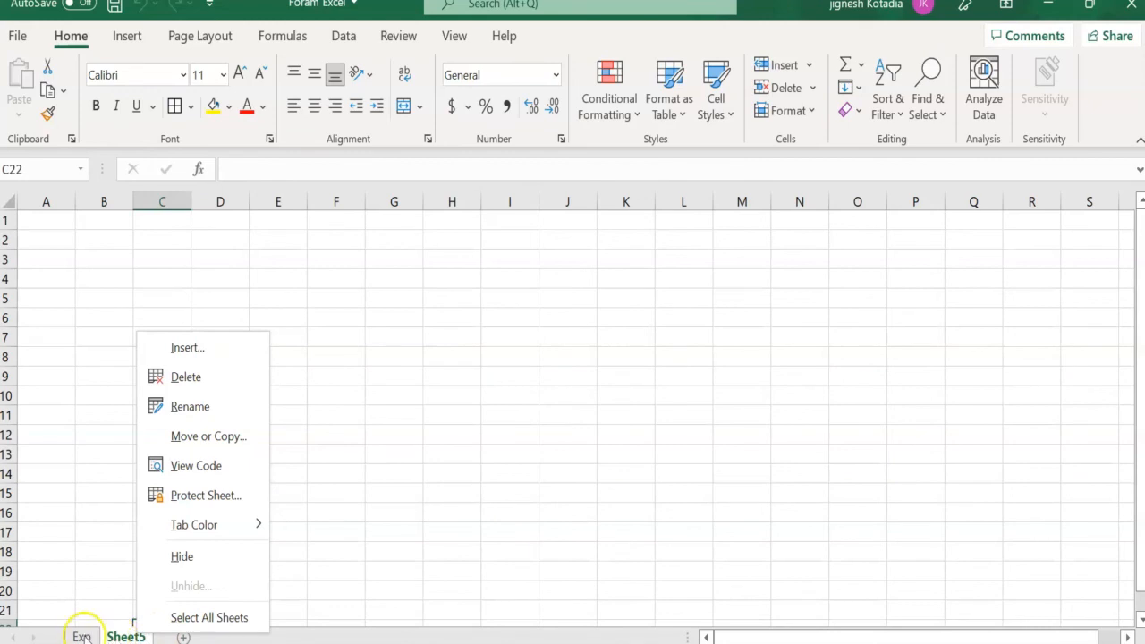
click(191, 407)
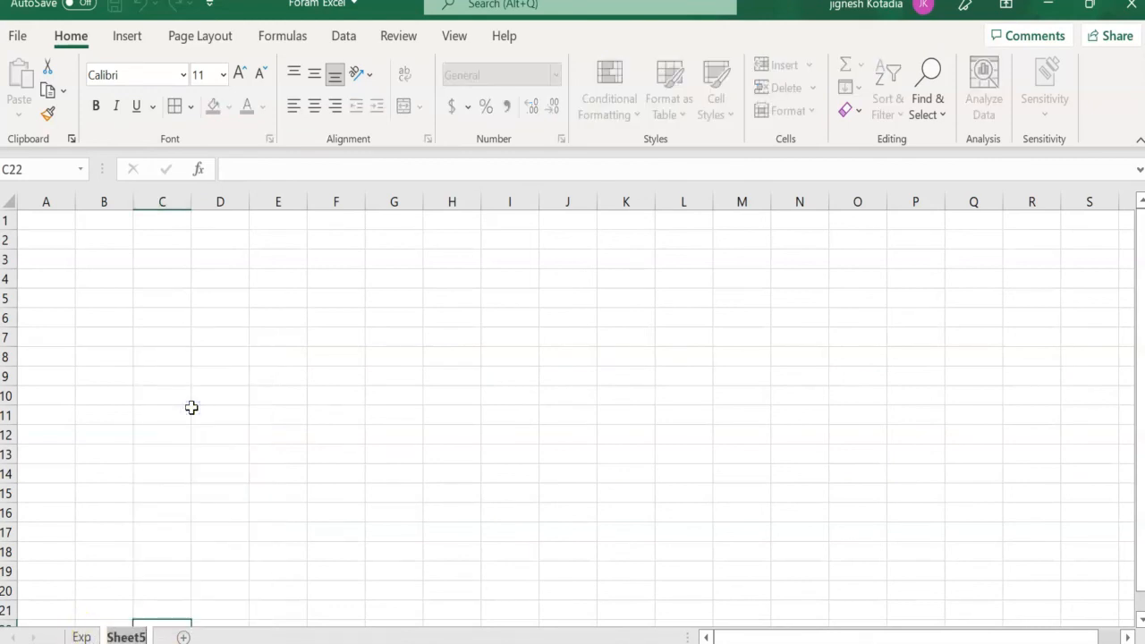
key(BackSpace)
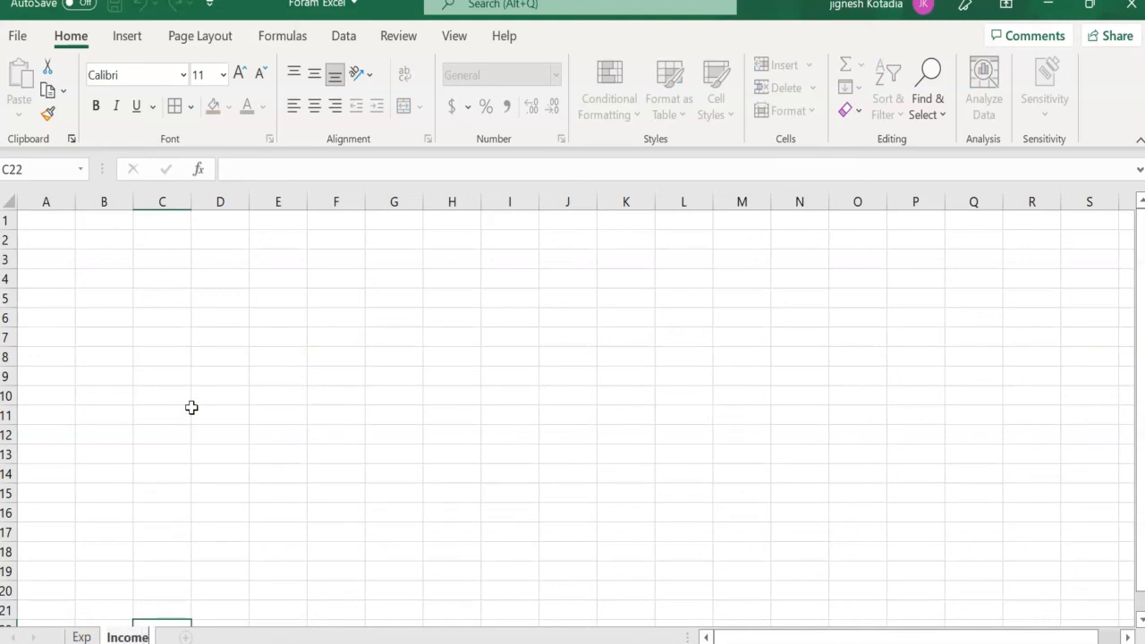
text(Income)
click(193, 402)
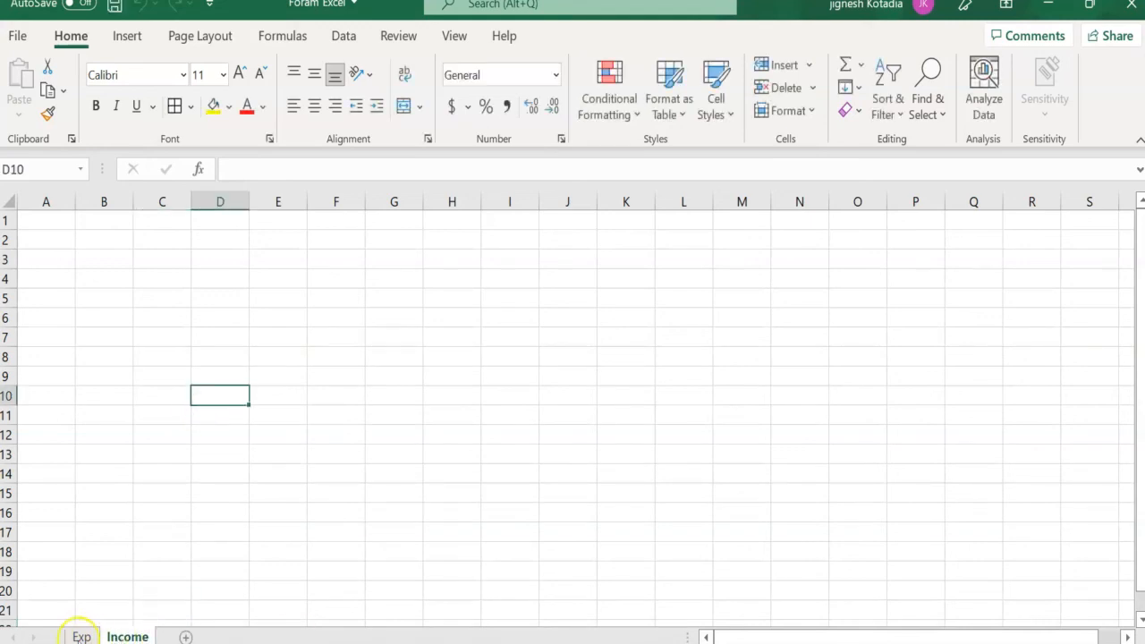
click(86, 637)
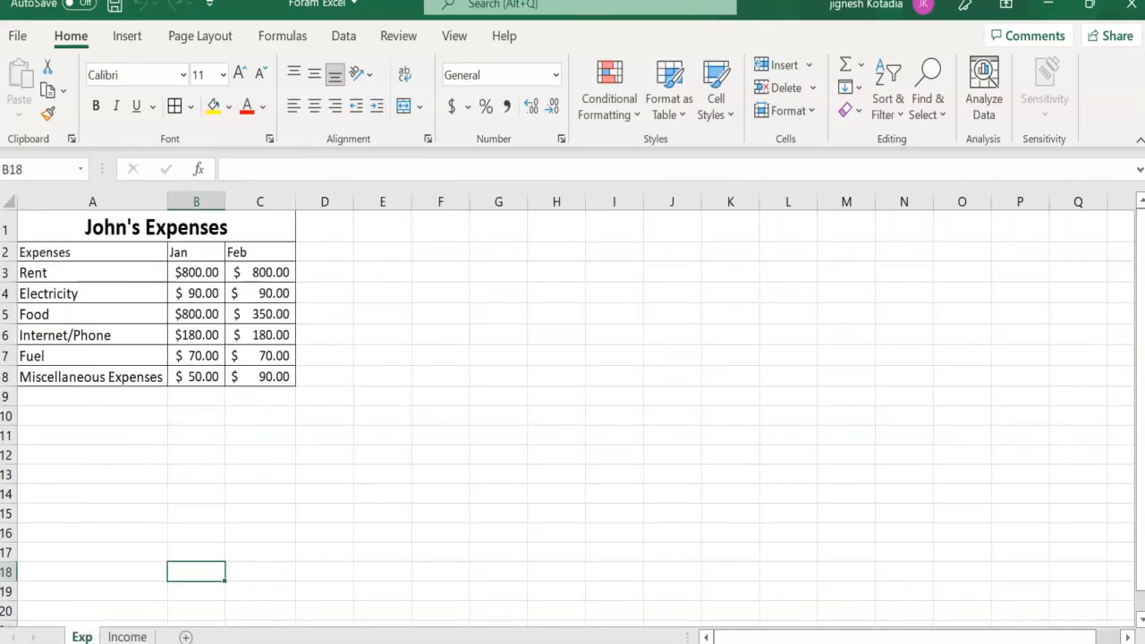